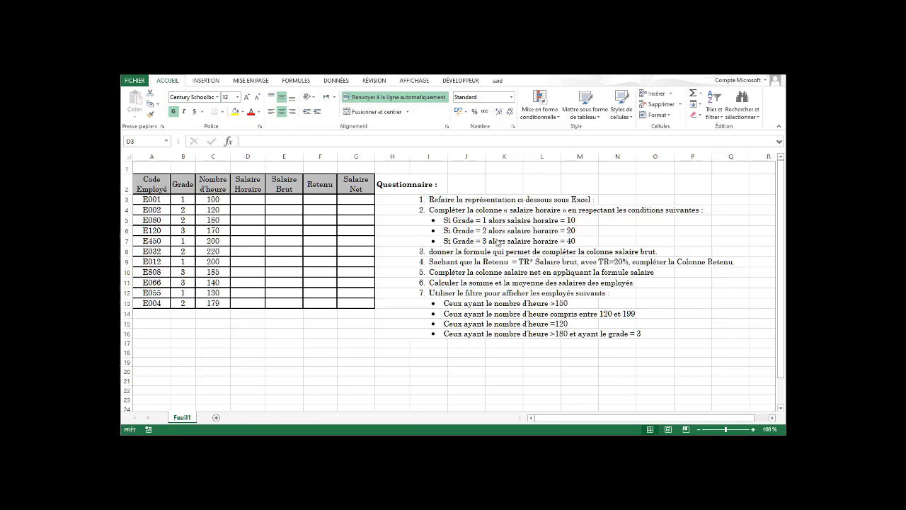
Step: Start a SI formula in D3 that tests whether the grade in B3 equals 1 and returns 10
left_click(250, 200)
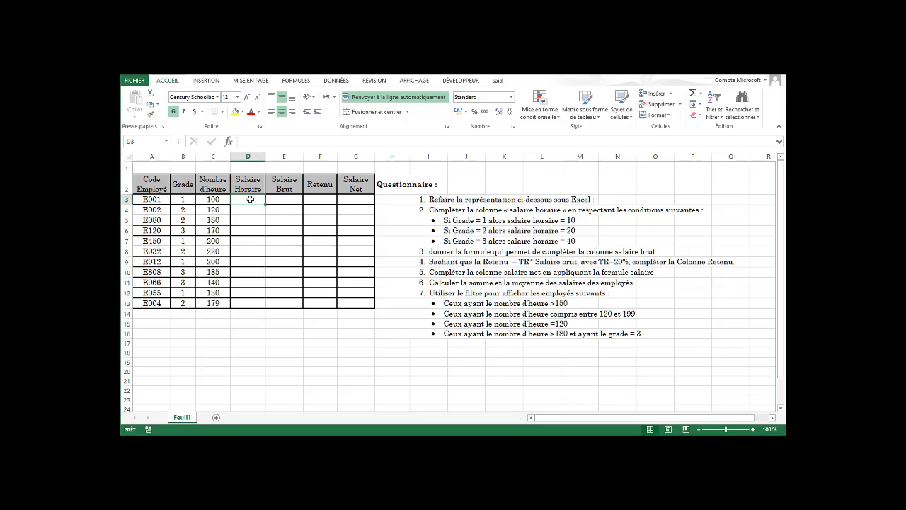
type("=")
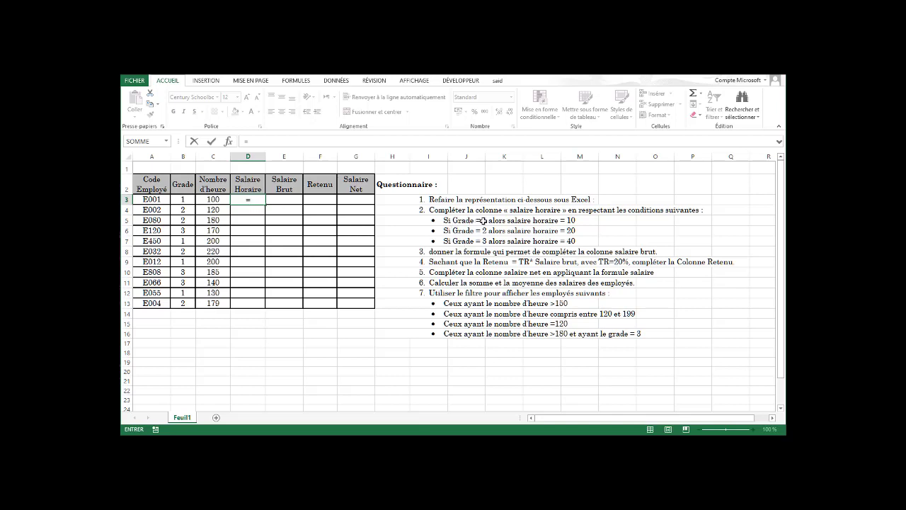
type("si")
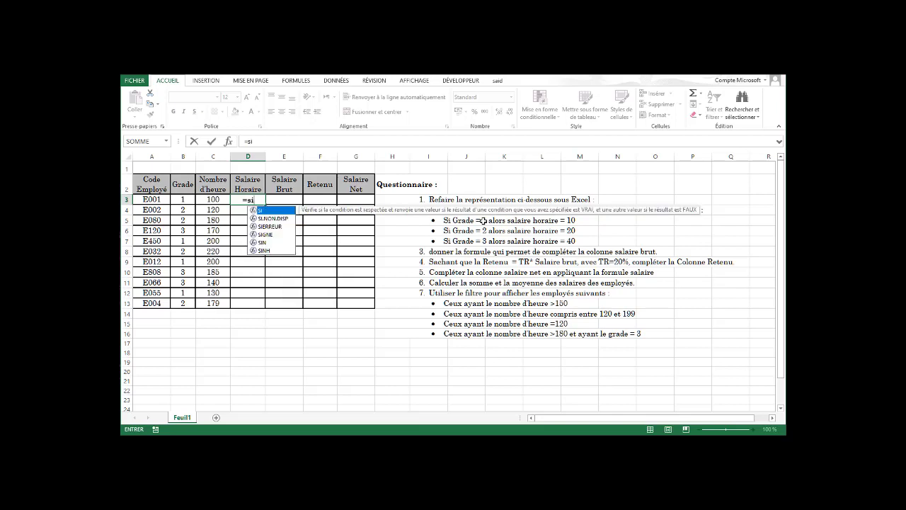
key("Tab")
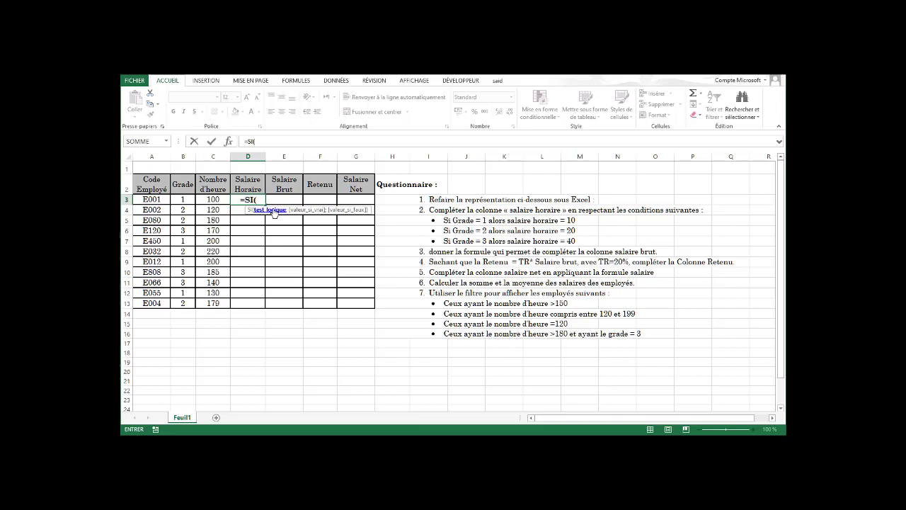
left_click(182, 200)
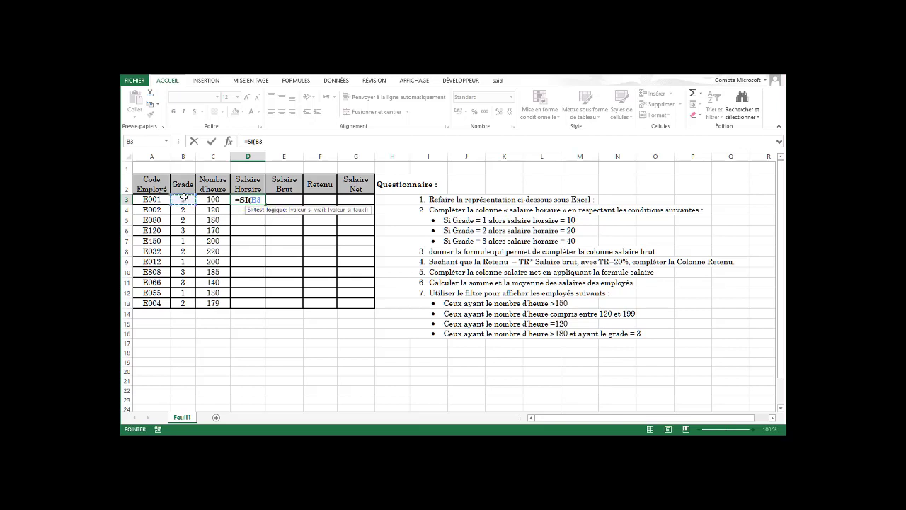
type("=")
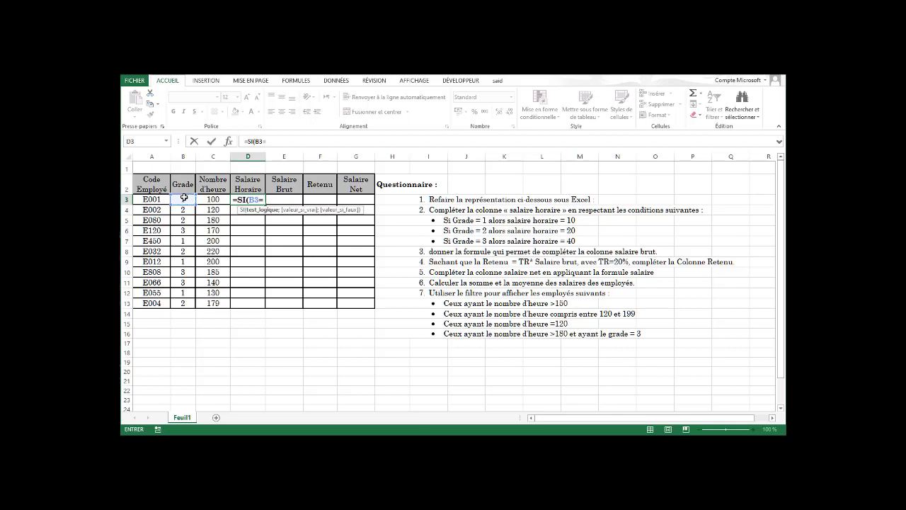
type("1")
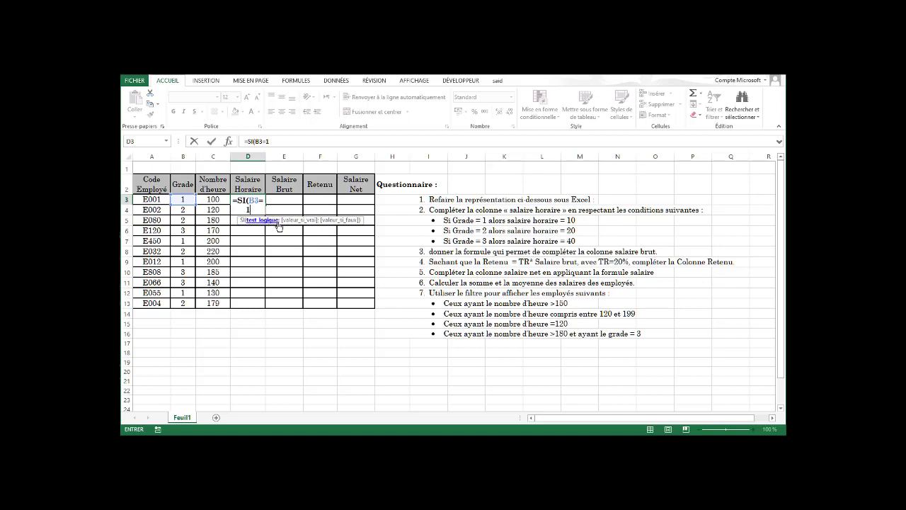
type(";")
type("10")
left_click(245, 209)
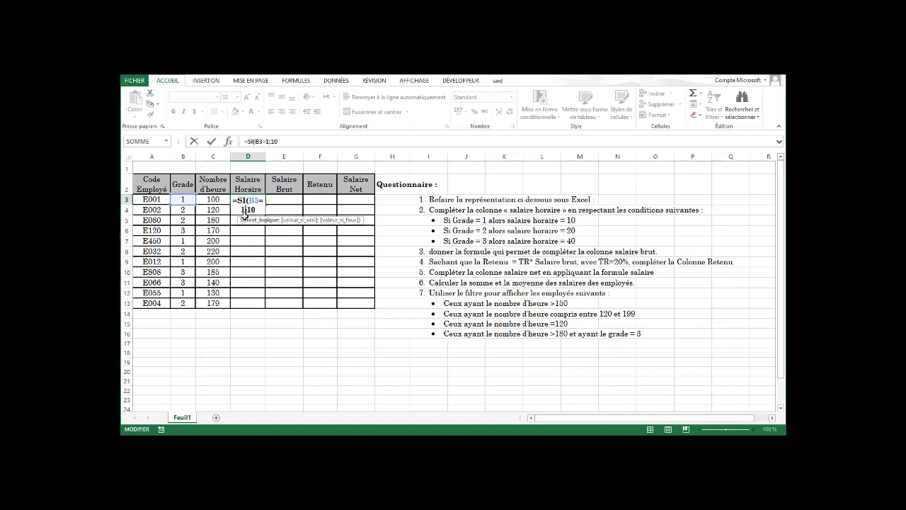
left_click(255, 209)
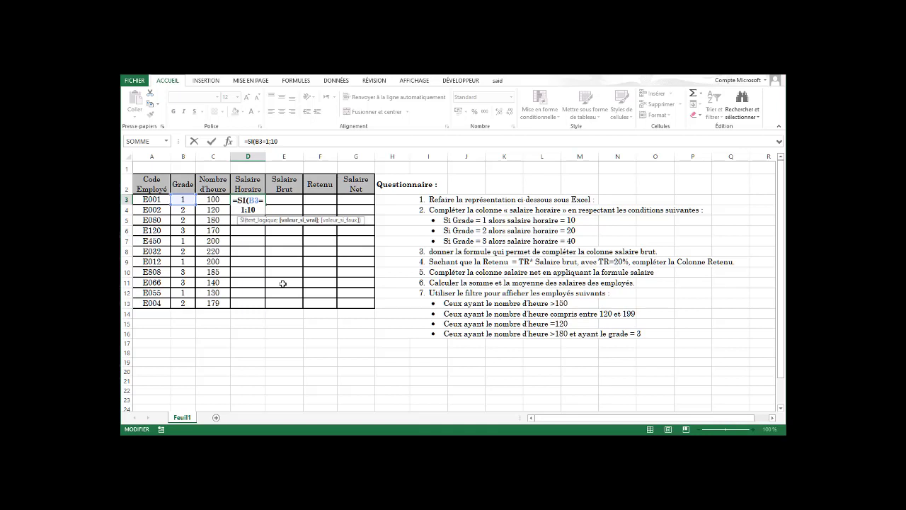
Step: Nest a second SI as the false value, testing whether B3 equals 2 and returning 20
type(";si")
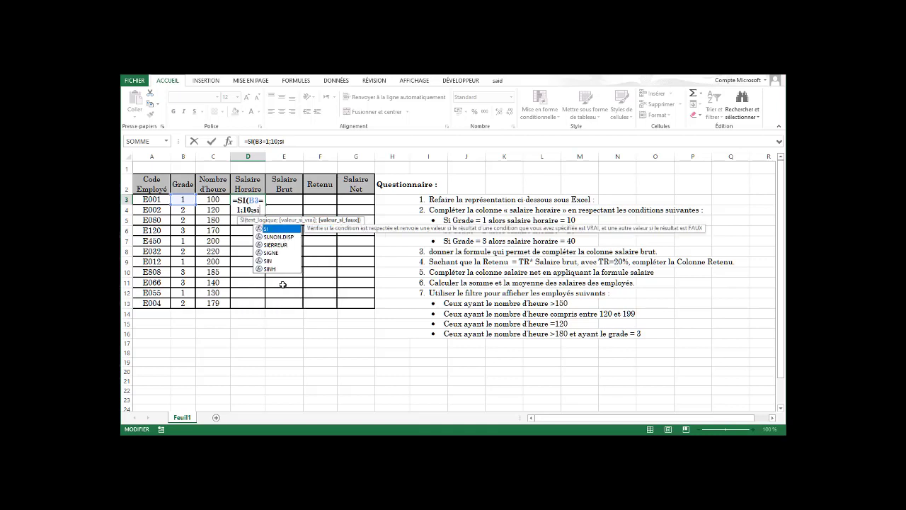
key("Tab")
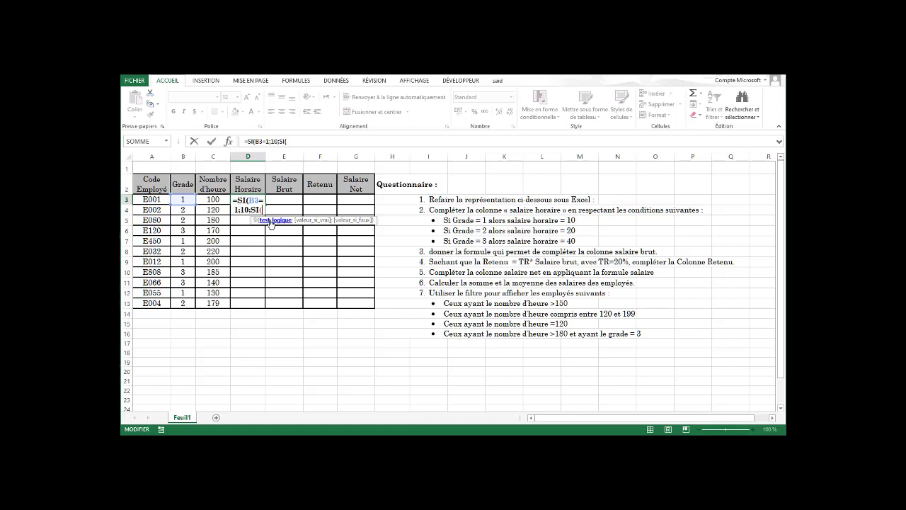
left_click(182, 200)
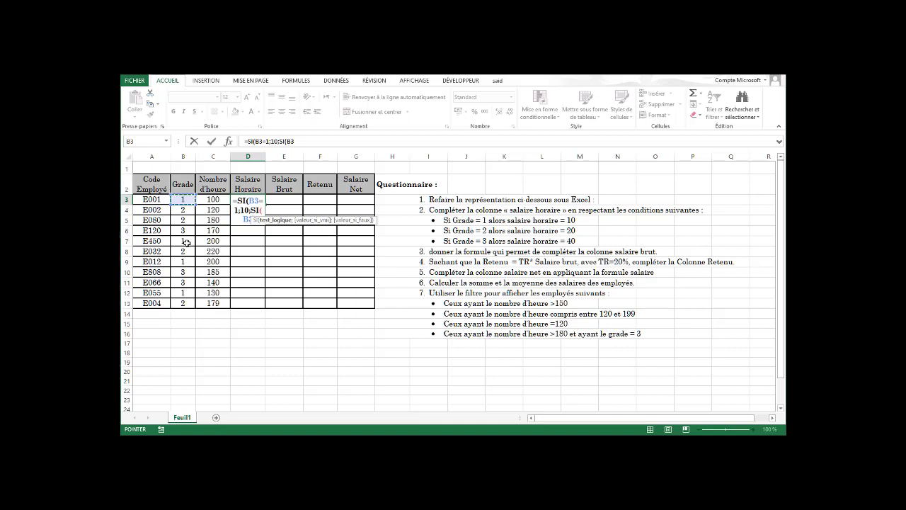
type("=")
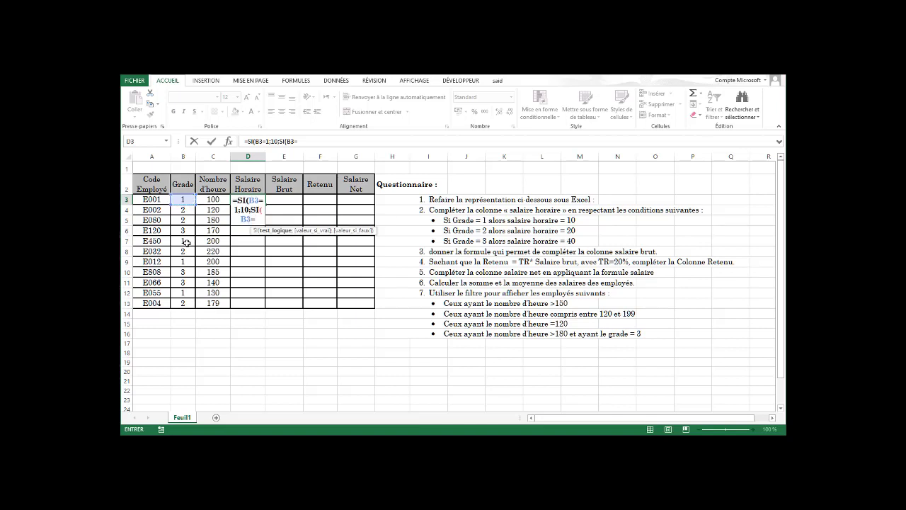
type("2;")
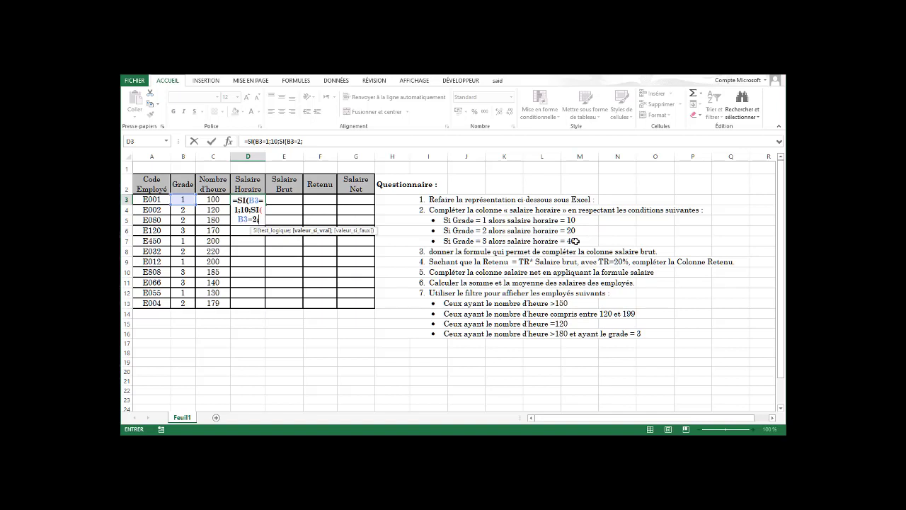
type("20;")
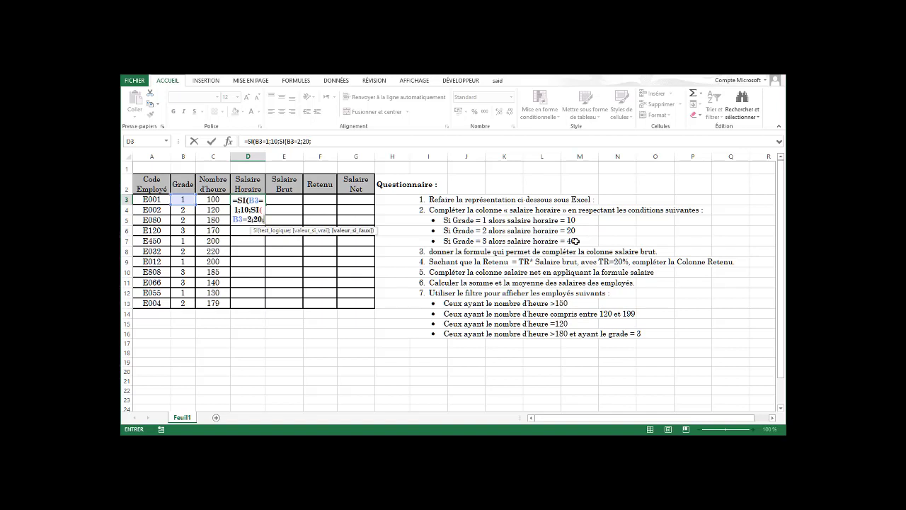
Step: Nest a third SI returning 40 when B3 equals 3, and complete the formula =SI(B3=1;10;SI(B3=2;20;SI(B3=3;40)))
type("si")
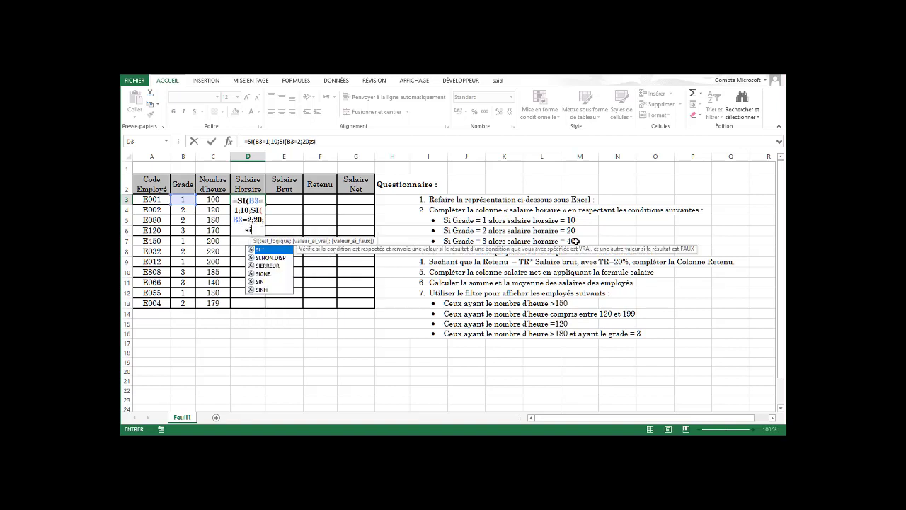
key("Tab")
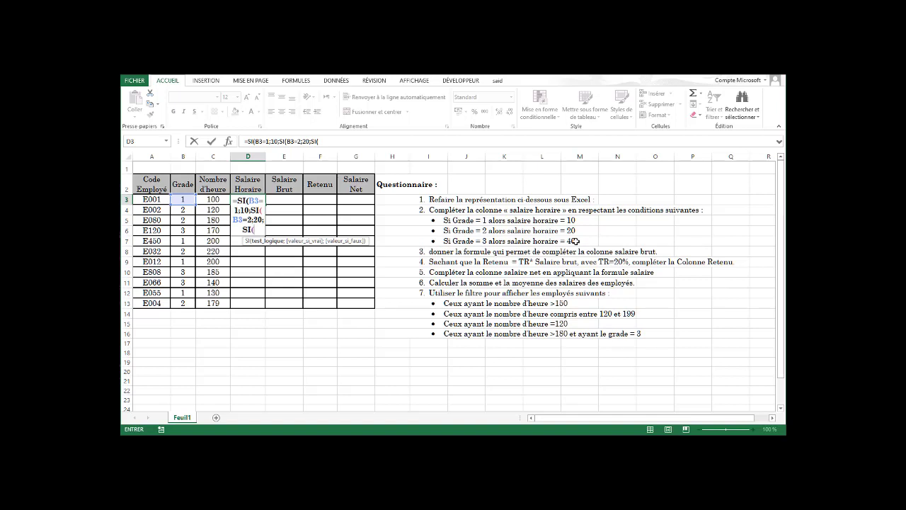
left_click(185, 200)
type("=")
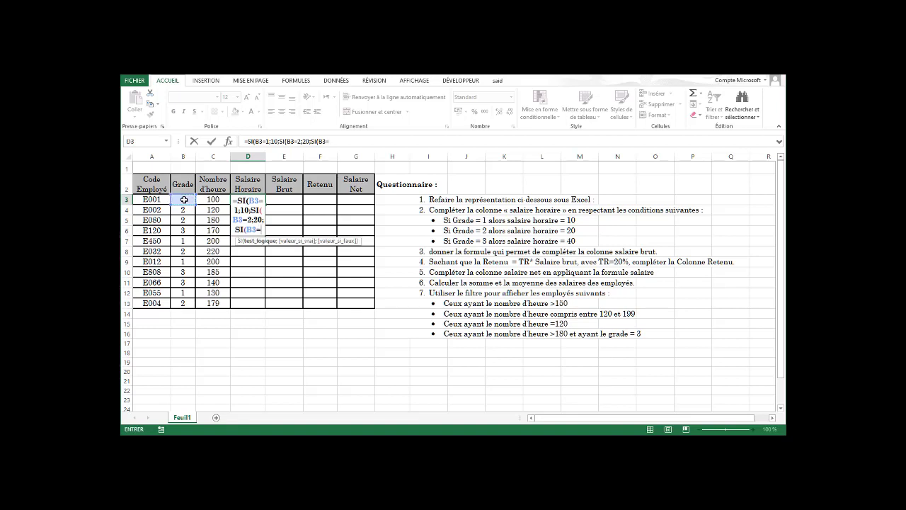
type("3")
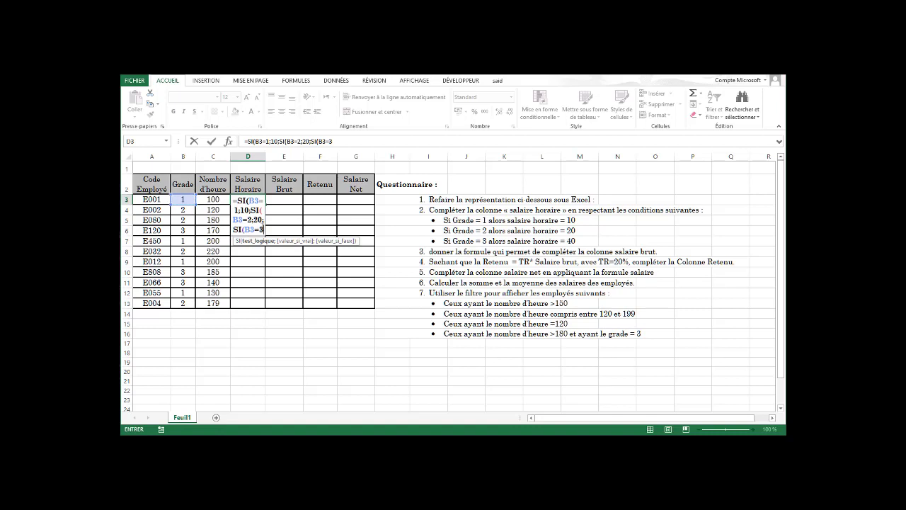
type(";")
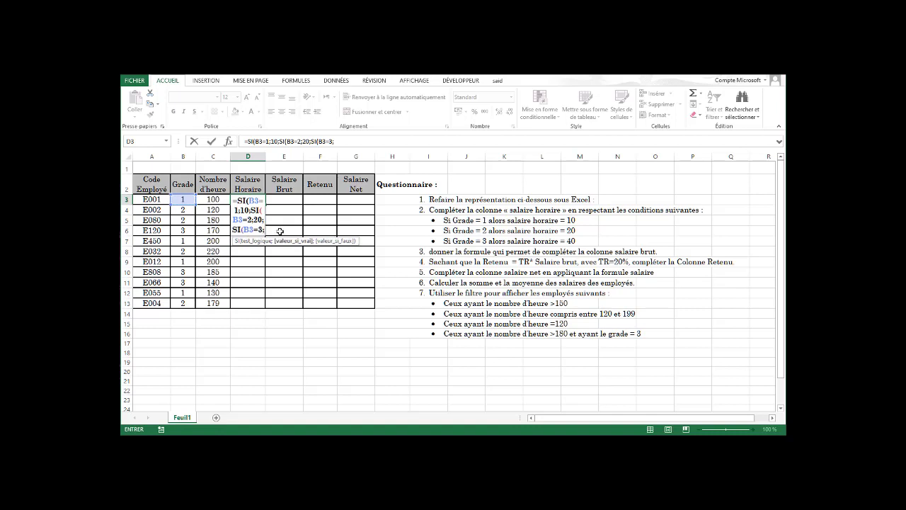
type("40")
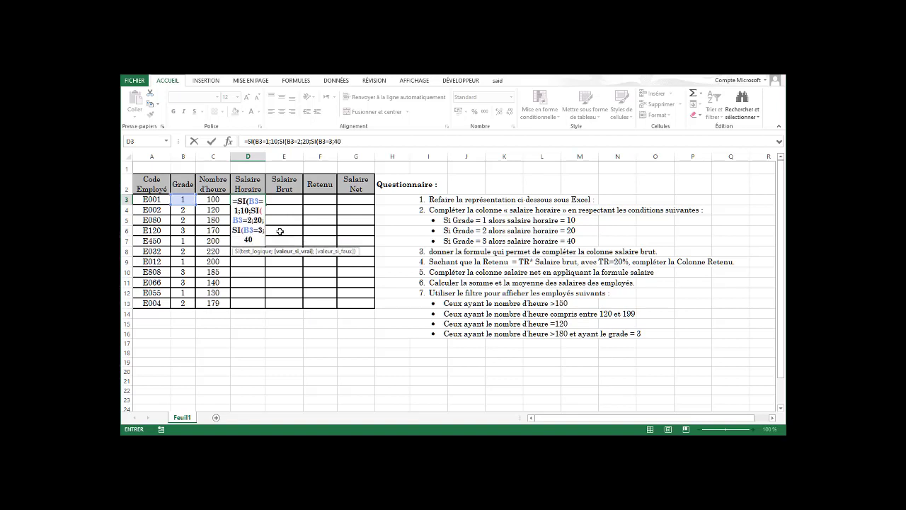
type("))")
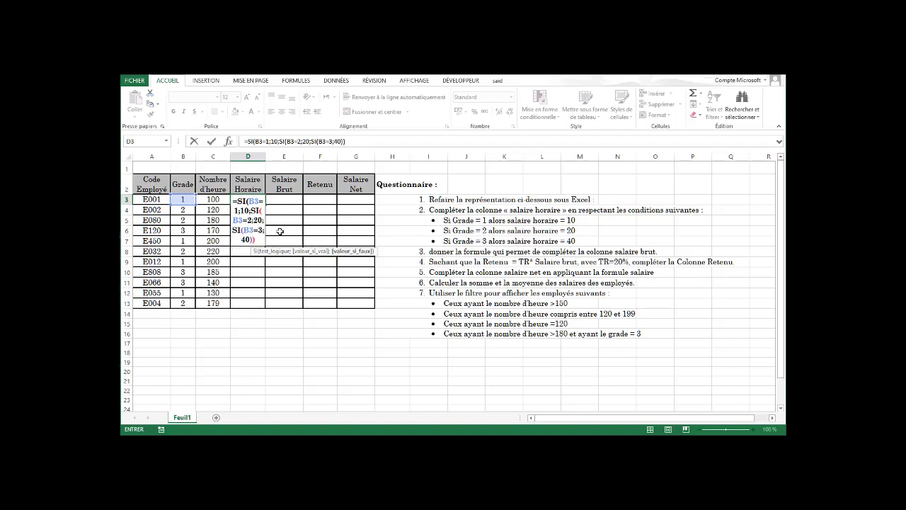
type(")")
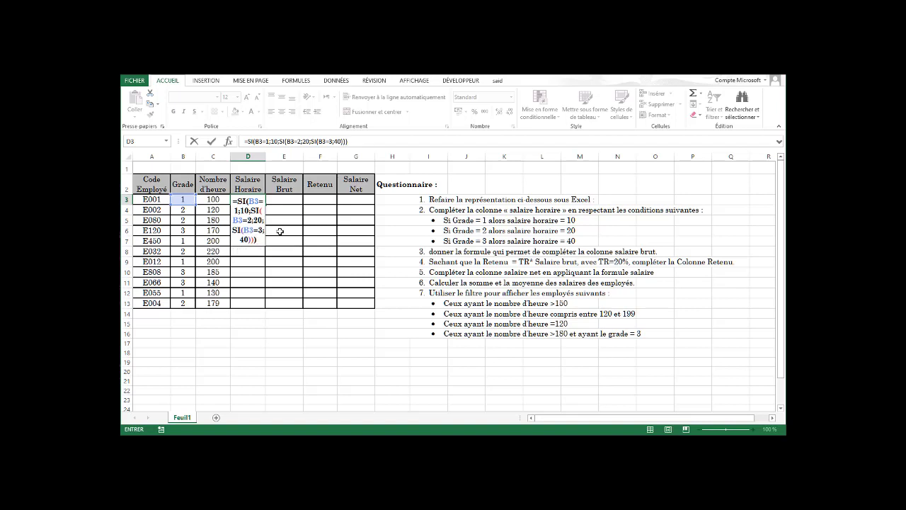
key("Return")
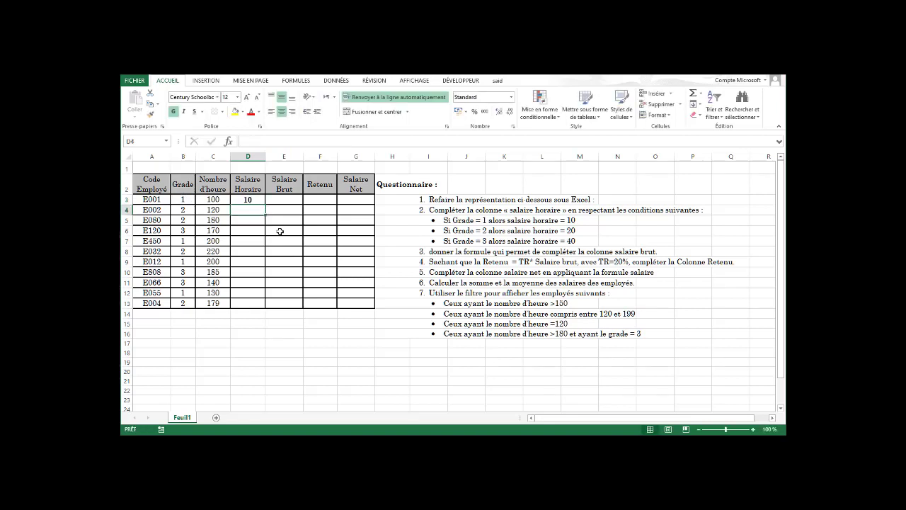
Step: Fill the Salaire Horaire formula from D3 down to D13 and check rows 4 and 6 against their grades
left_click(249, 200)
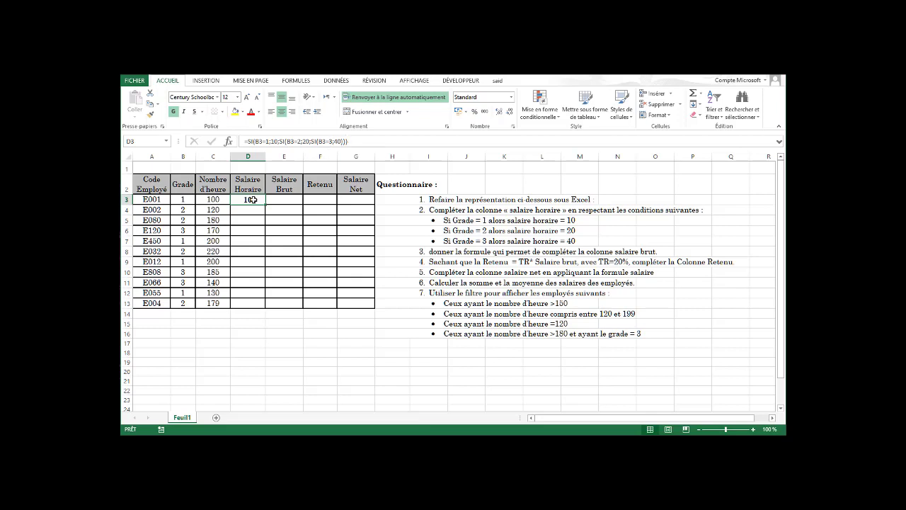
left_click_drag(265, 204, 266, 308)
left_click(187, 211)
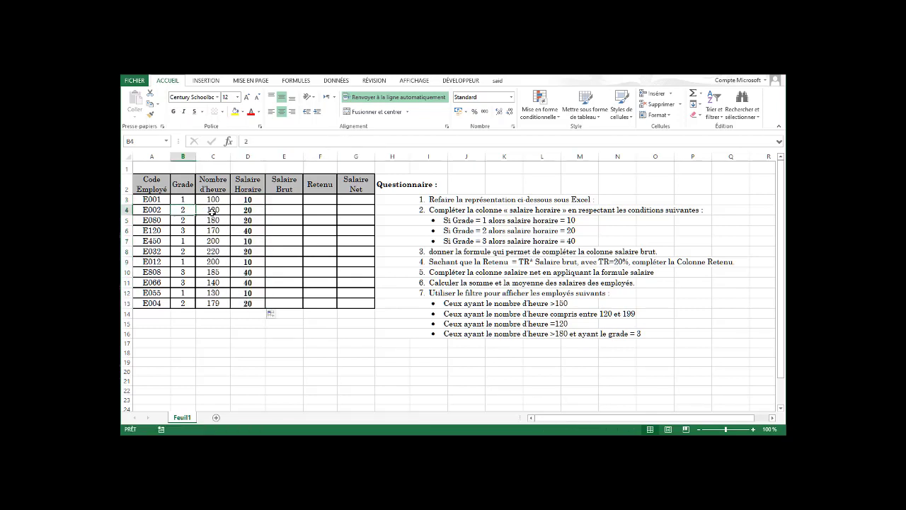
left_click(237, 213)
left_click(179, 230)
left_click(242, 232)
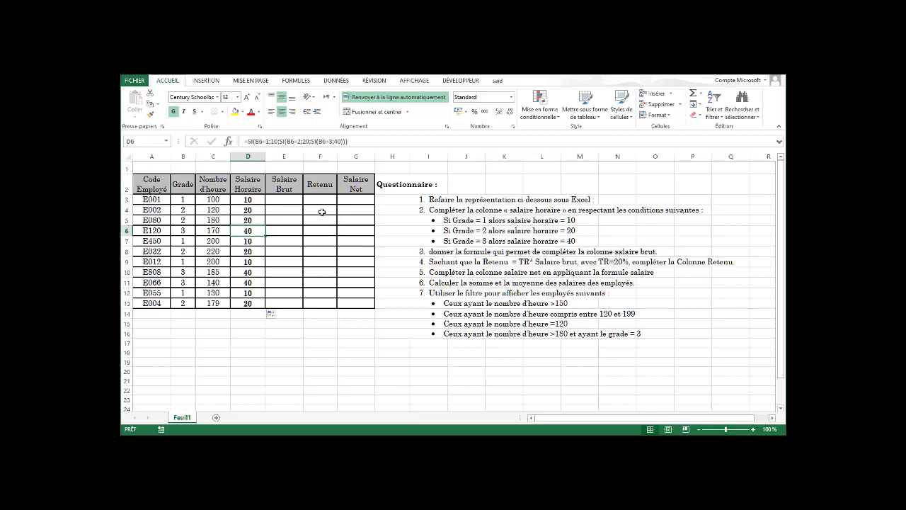
Step: Calculate Salaire Brut in E3 with the formula =C3*D3 and fill it down to E13
left_click(297, 202)
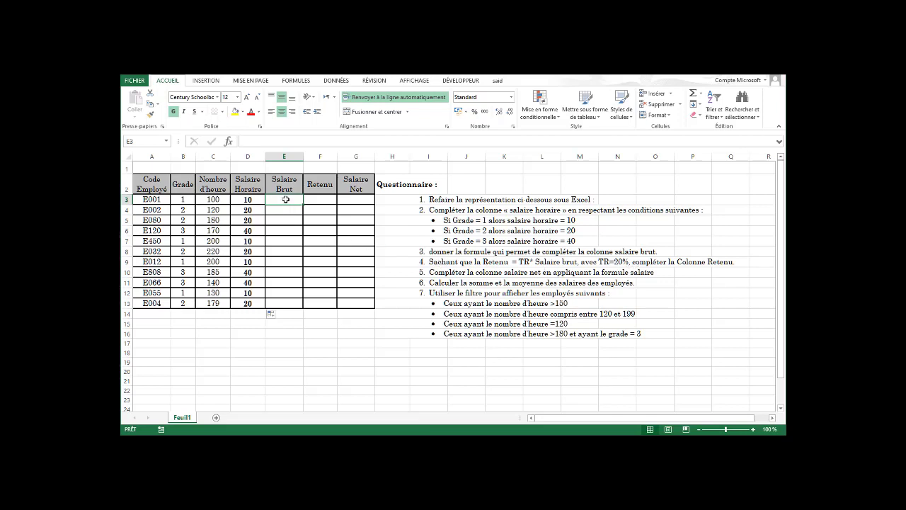
left_click(214, 200)
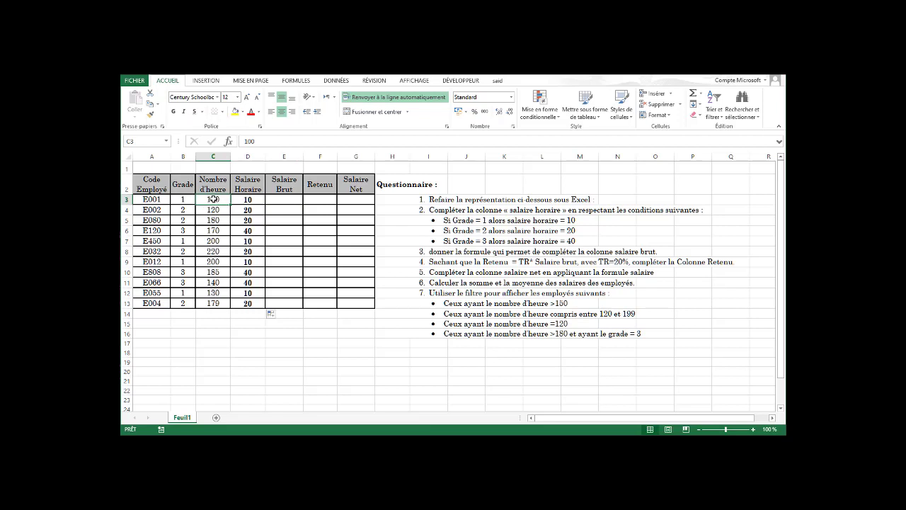
left_click(267, 199)
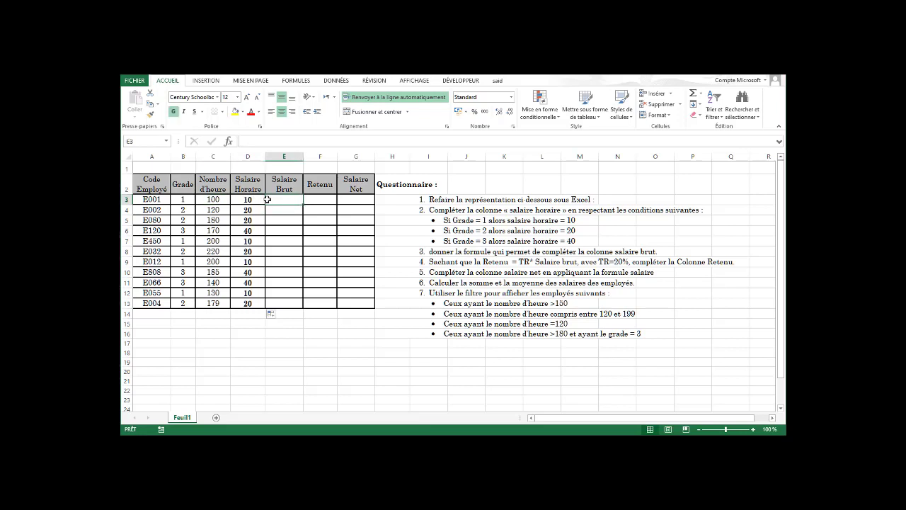
type("=")
left_click(214, 201)
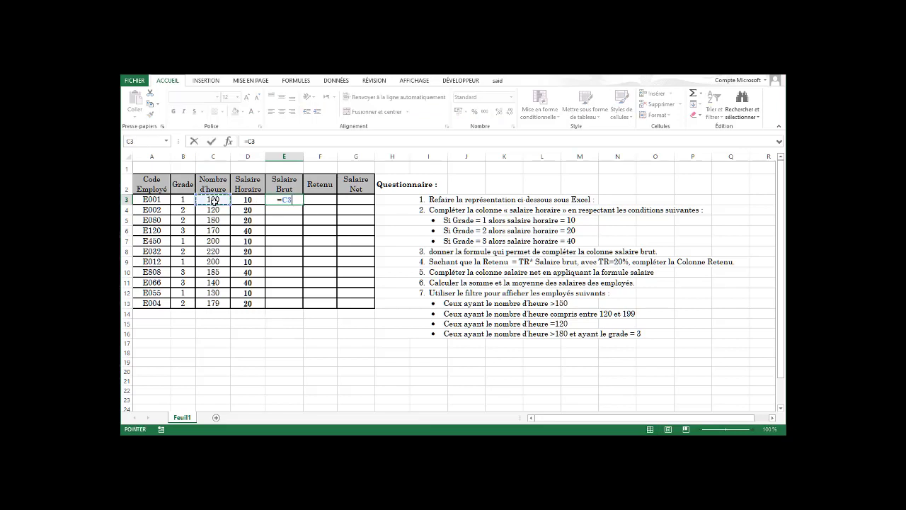
type("*")
left_click(237, 200)
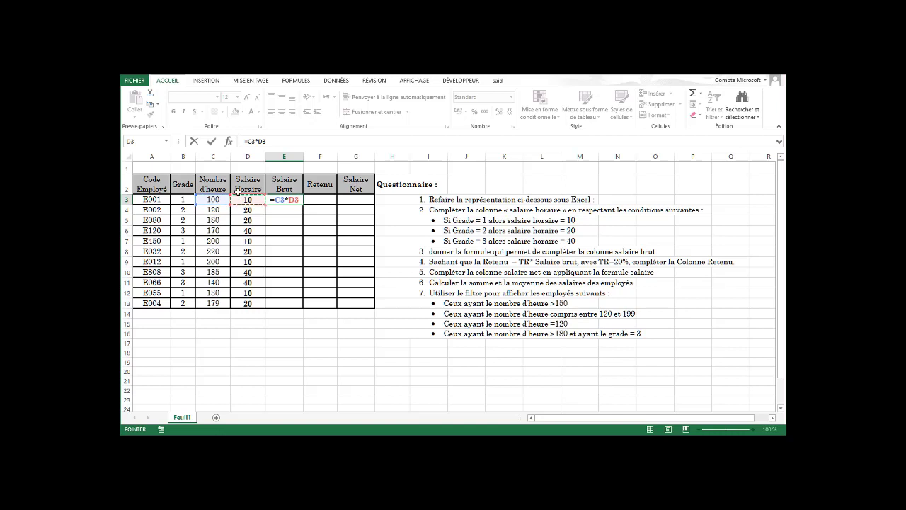
key("Return")
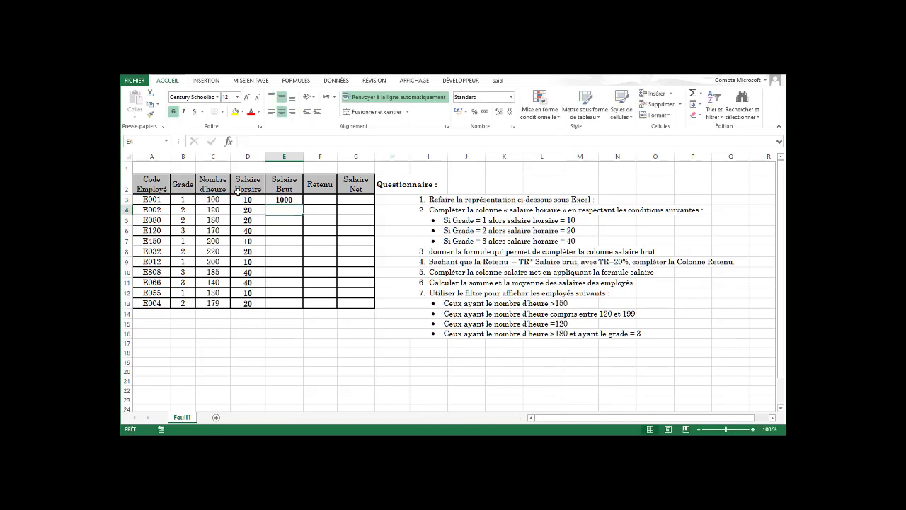
left_click(292, 201)
left_click_drag(302, 204, 296, 306)
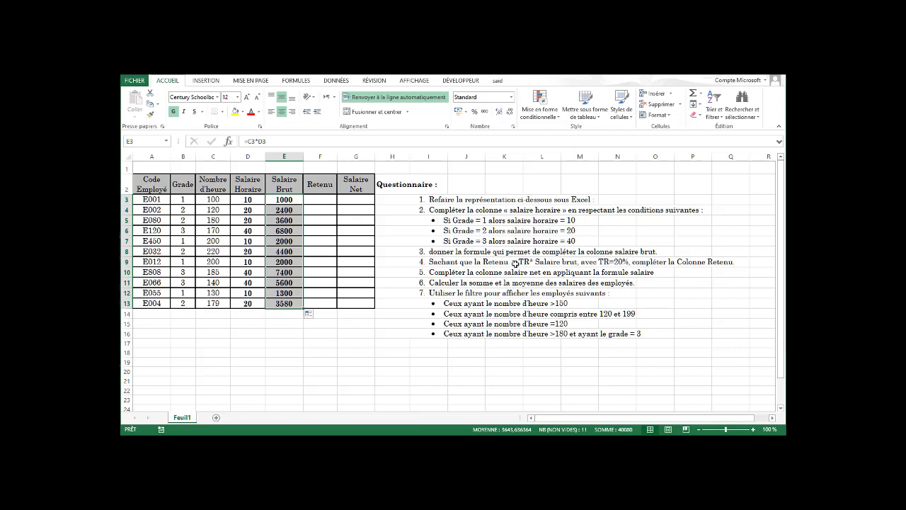
Step: Calculate Retenu in F3 with the formula =E3*20% and fill it down to F13
left_click(328, 200)
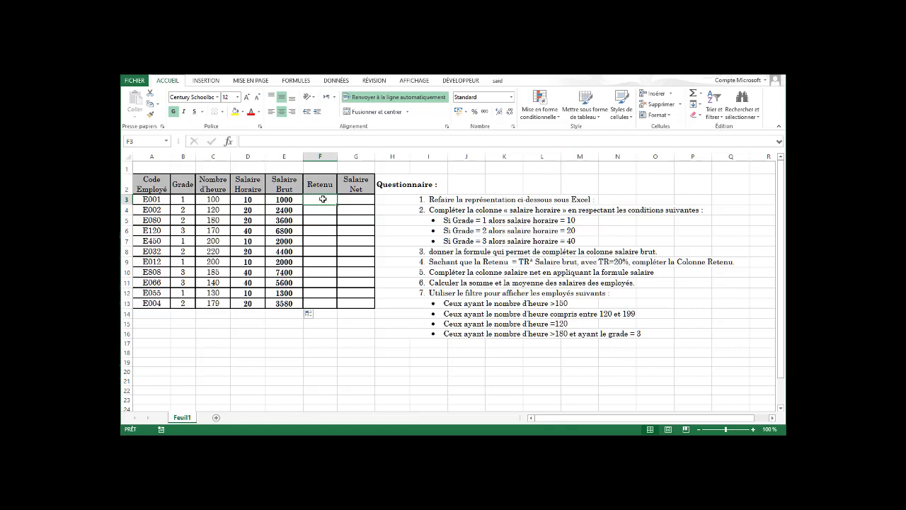
type("=")
left_click(289, 199)
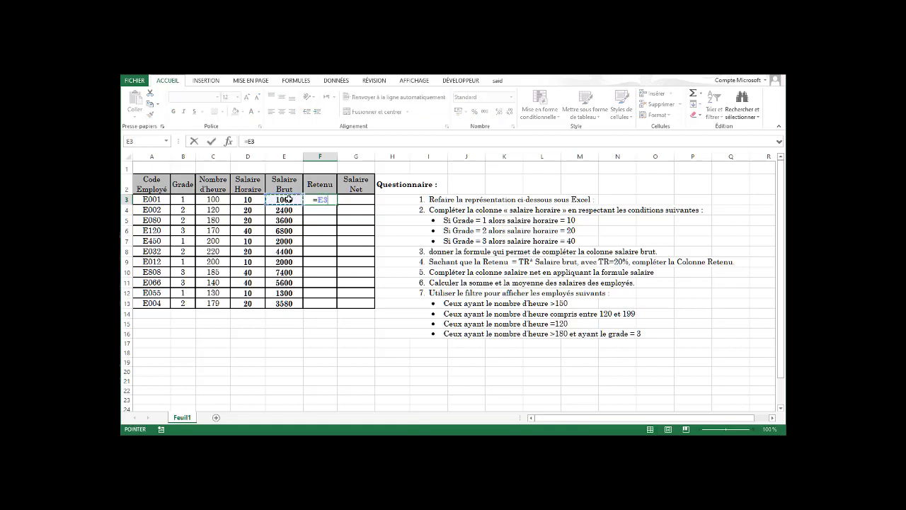
type("*")
type("20%")
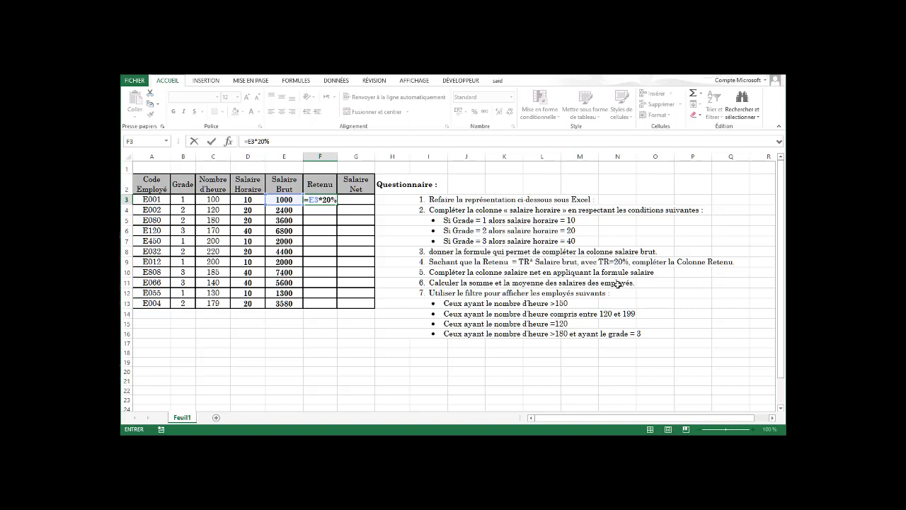
key("Return")
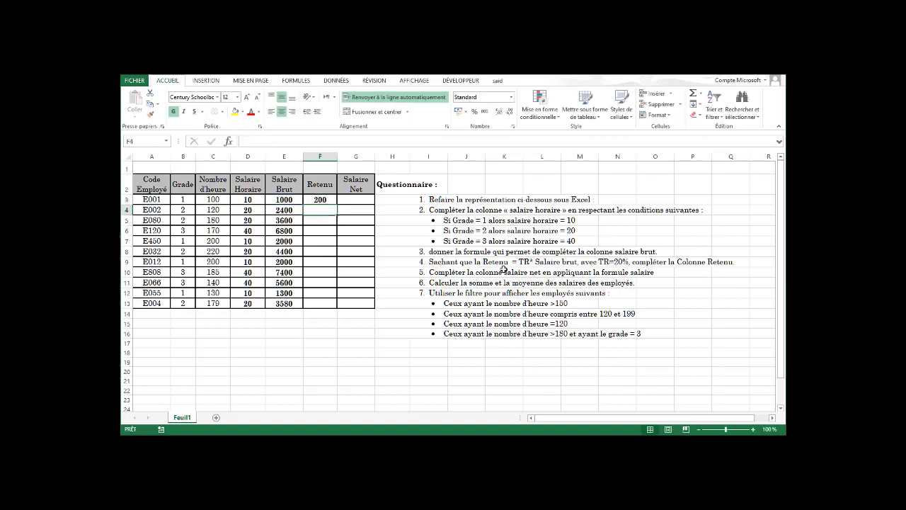
left_click(330, 201)
left_click_drag(338, 204, 338, 309)
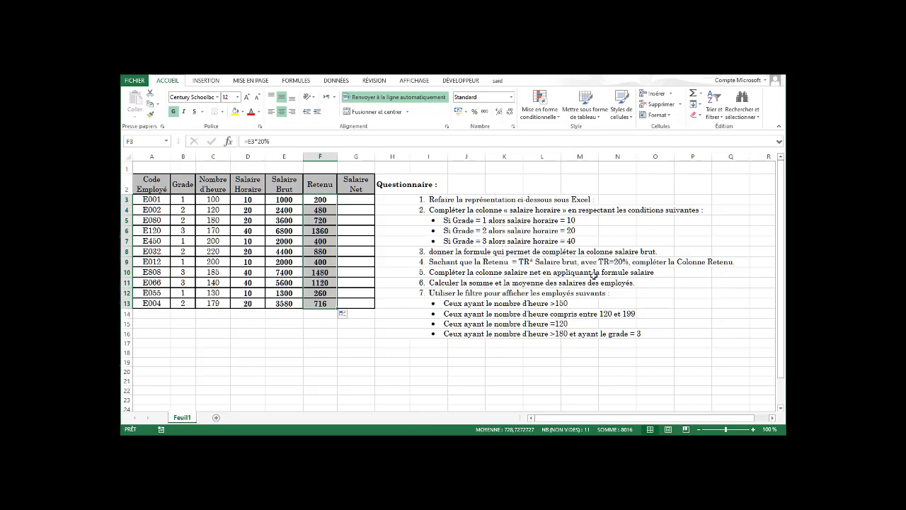
Step: Calculate Salaire Net in G3 with the formula =E3-F3 and fill it down to G13
left_click(352, 200)
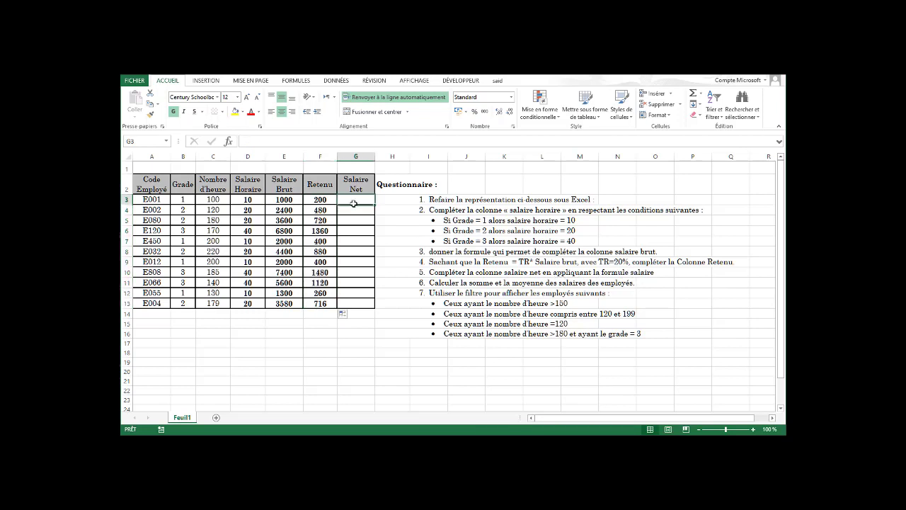
type("=")
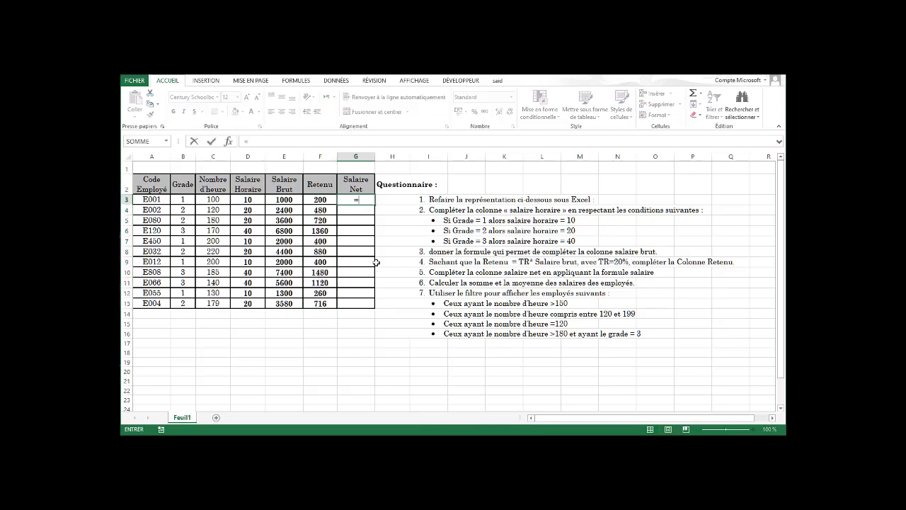
left_click(285, 200)
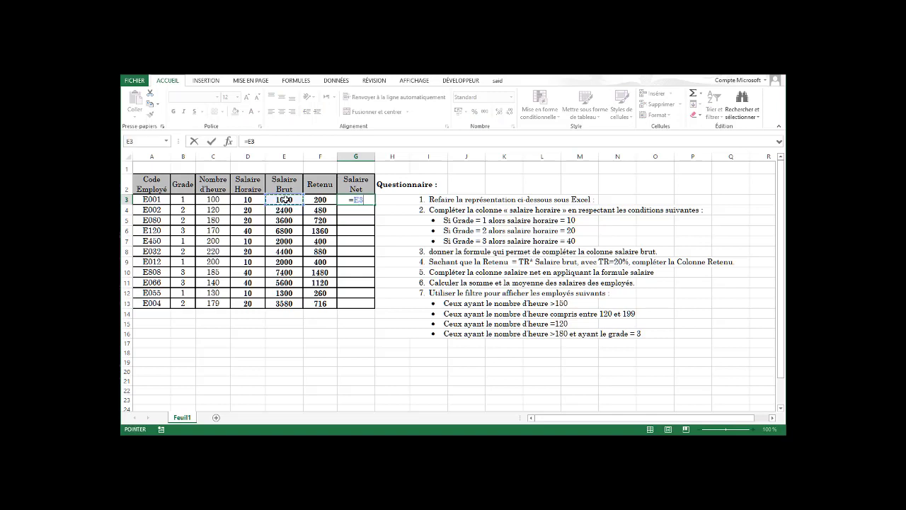
type("-")
left_click(310, 199)
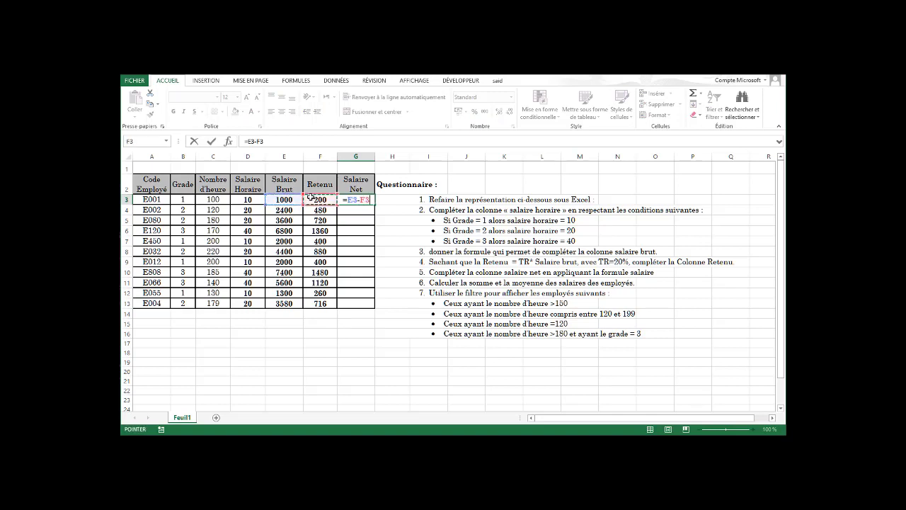
key("Return")
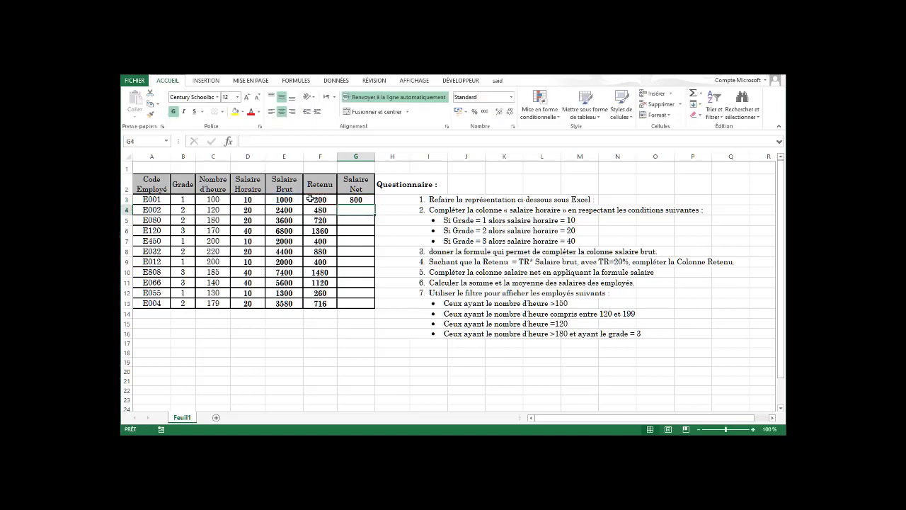
left_click(352, 201)
left_click_drag(375, 204, 373, 308)
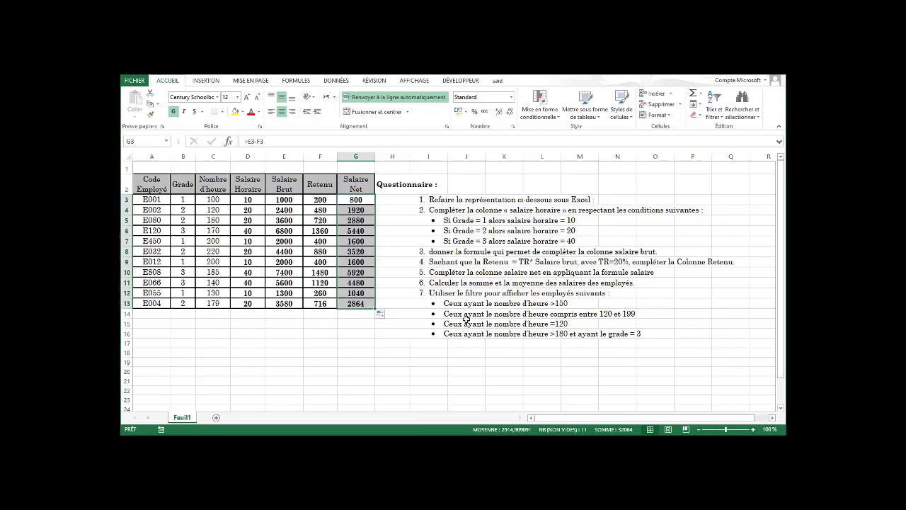
Step: Enter the labels somme in F14 and moyenne in F15 below the Retenu column
left_click(358, 315)
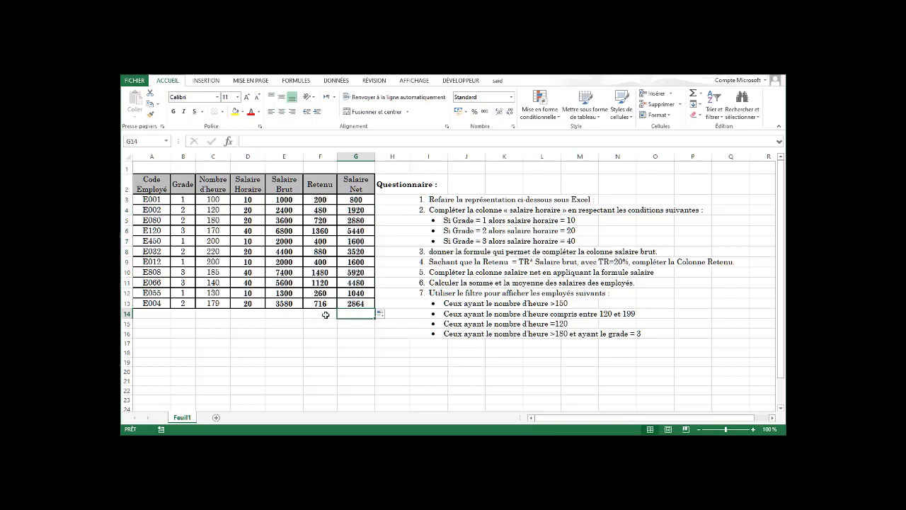
left_click(327, 317)
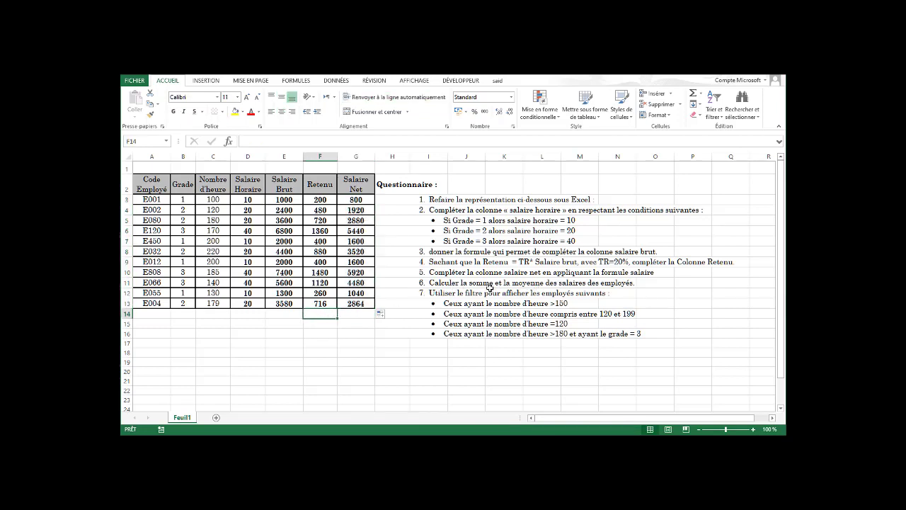
type("somme")
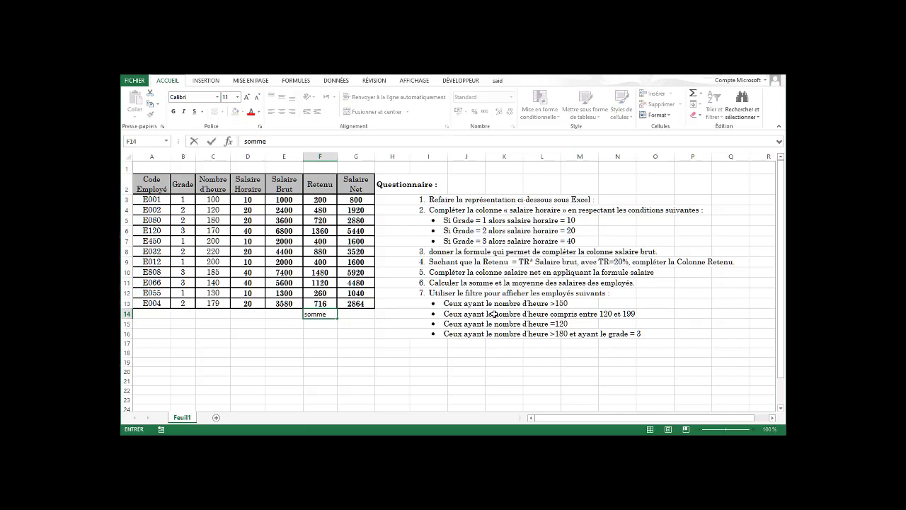
key("Return")
type("mo")
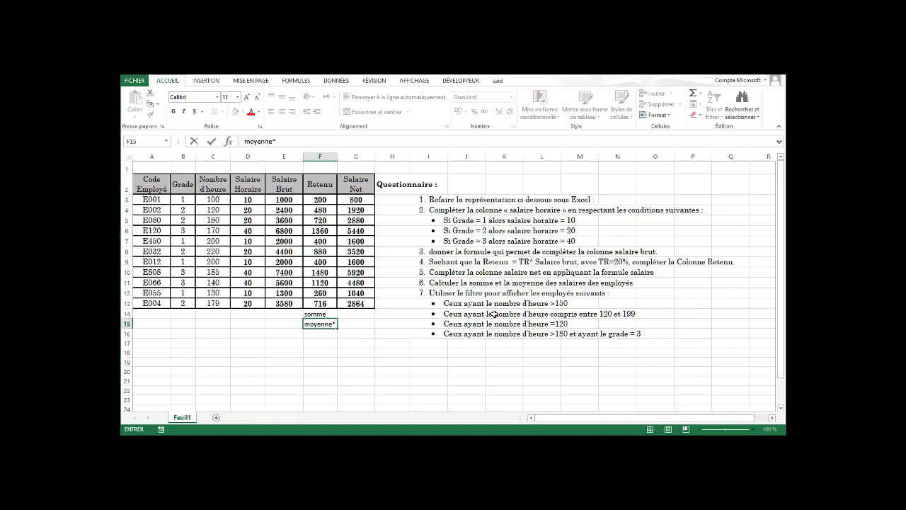
type("yenne")
key("Return")
Step: Apply a thick box border to the labels in F14:F15 and a light grey fill to G14:G15
left_click(322, 315)
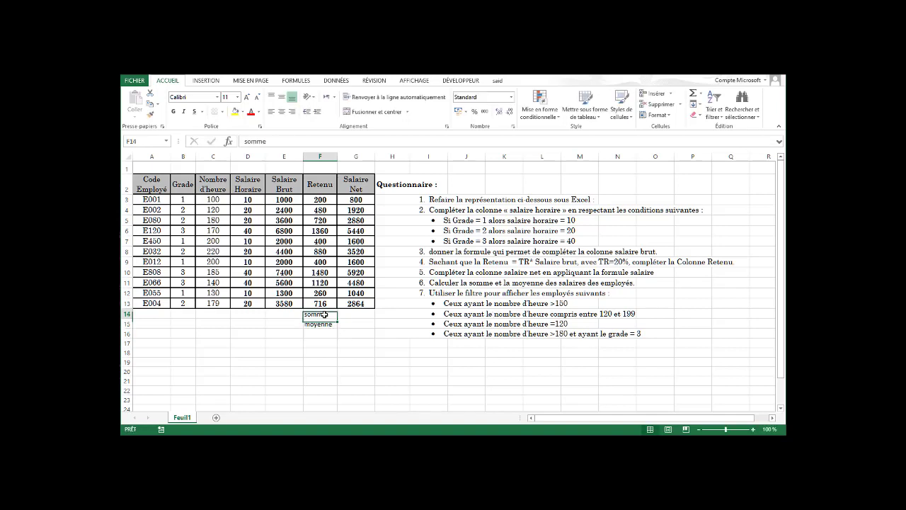
left_click_drag(322, 315, 323, 324)
left_click(222, 111)
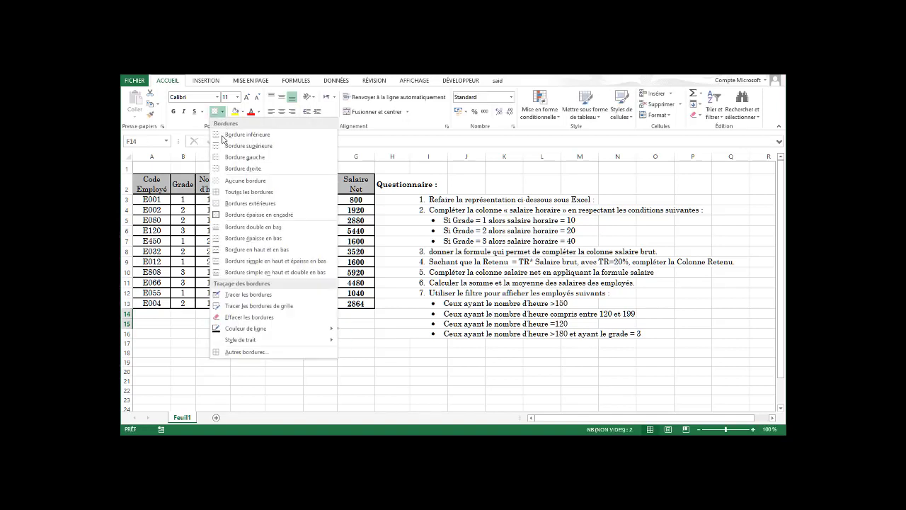
left_click(227, 215)
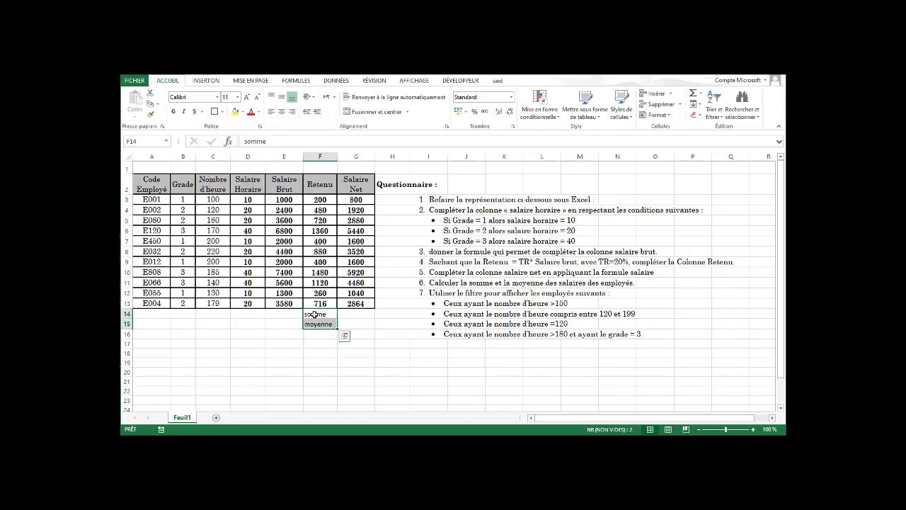
left_click_drag(364, 313, 364, 323)
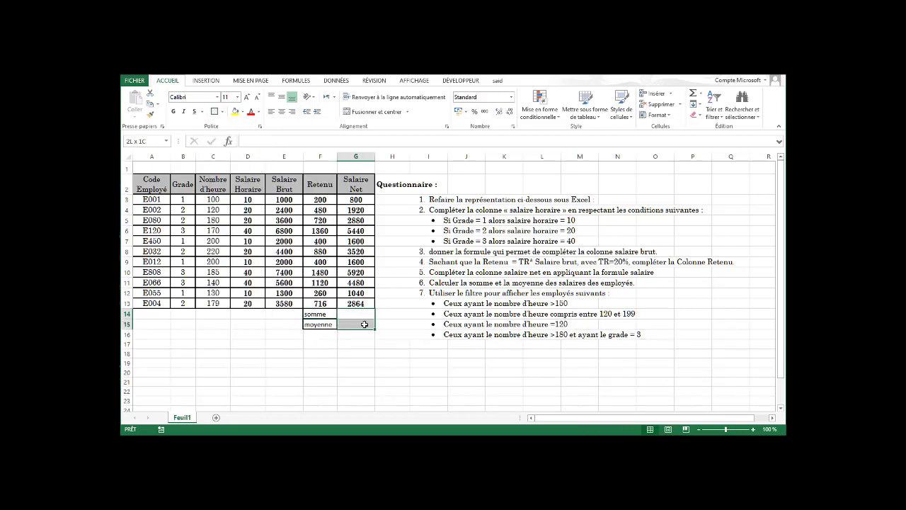
left_click(243, 112)
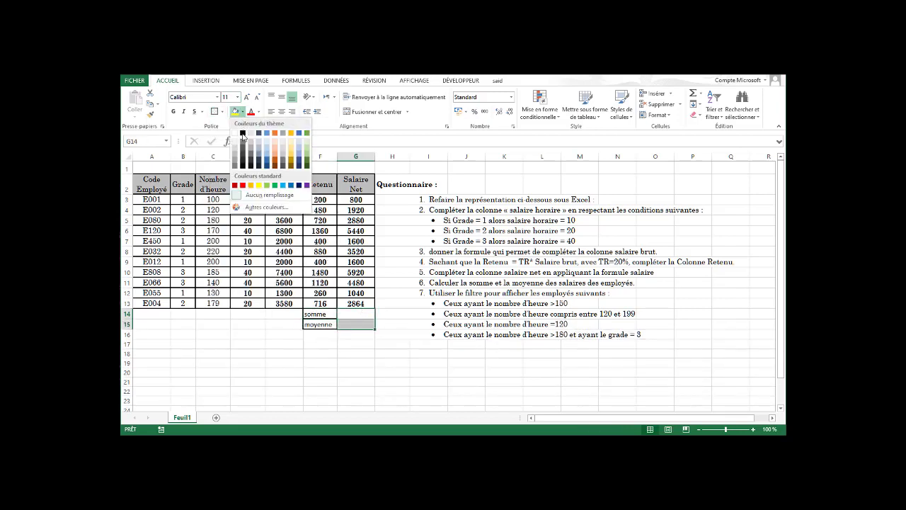
left_click(240, 153)
Step: Insert an automatic Somme in G14 over the Salaire Net range G3:G13
left_click(352, 311)
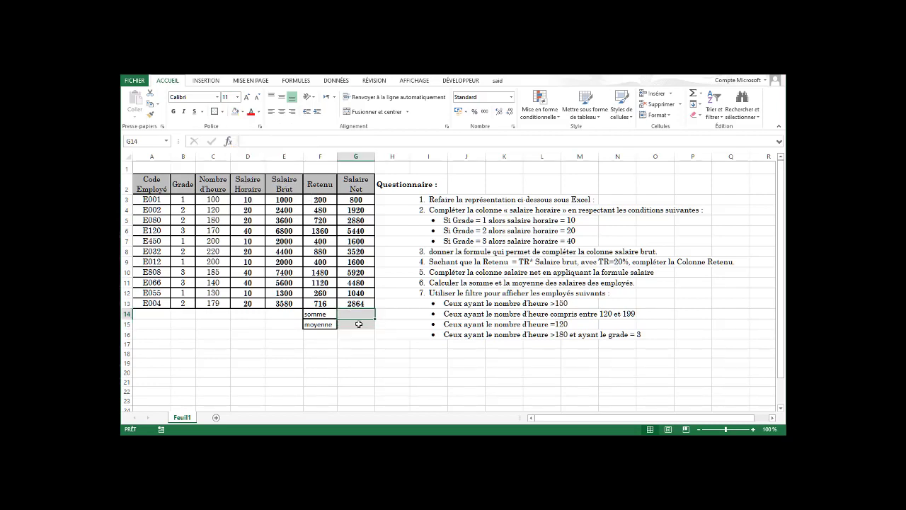
left_click(702, 94)
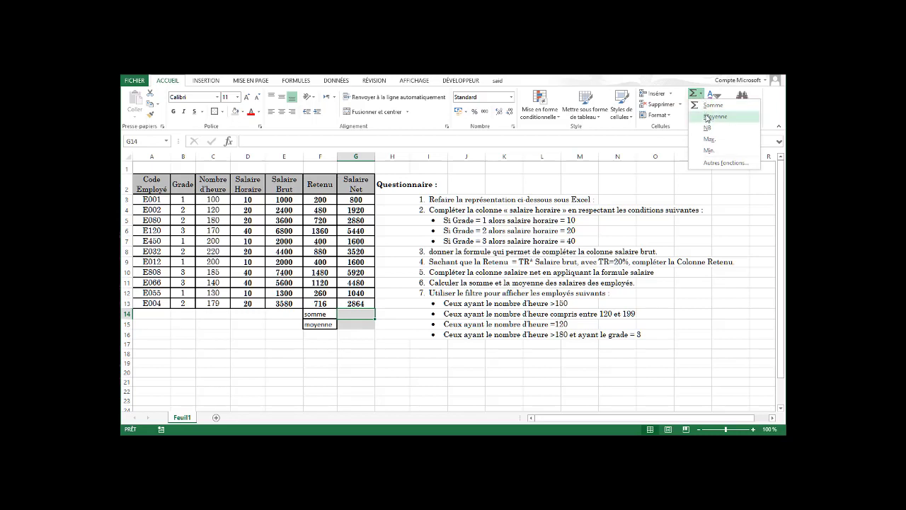
left_click(710, 106)
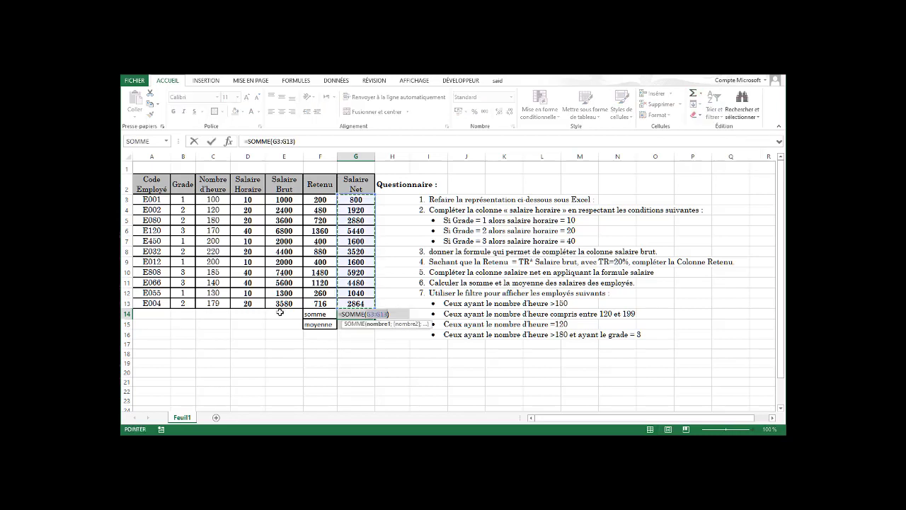
left_click_drag(356, 200, 359, 302)
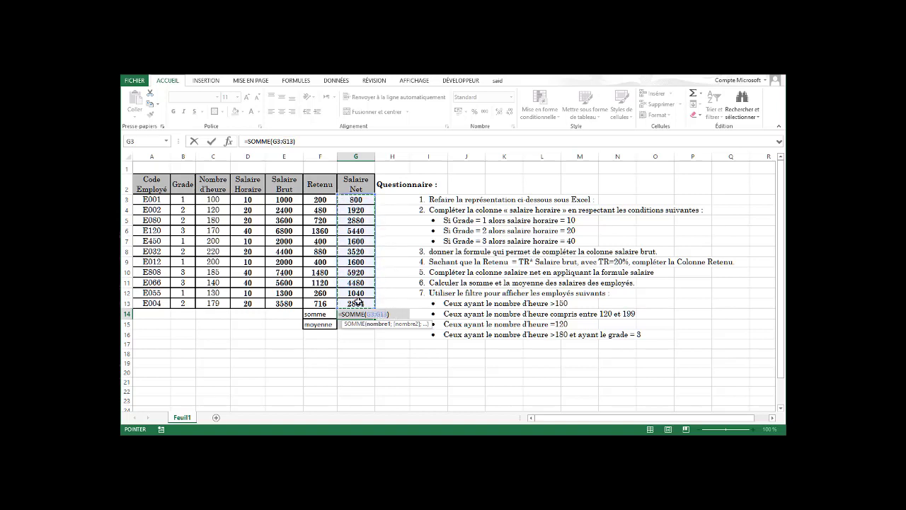
key("Return")
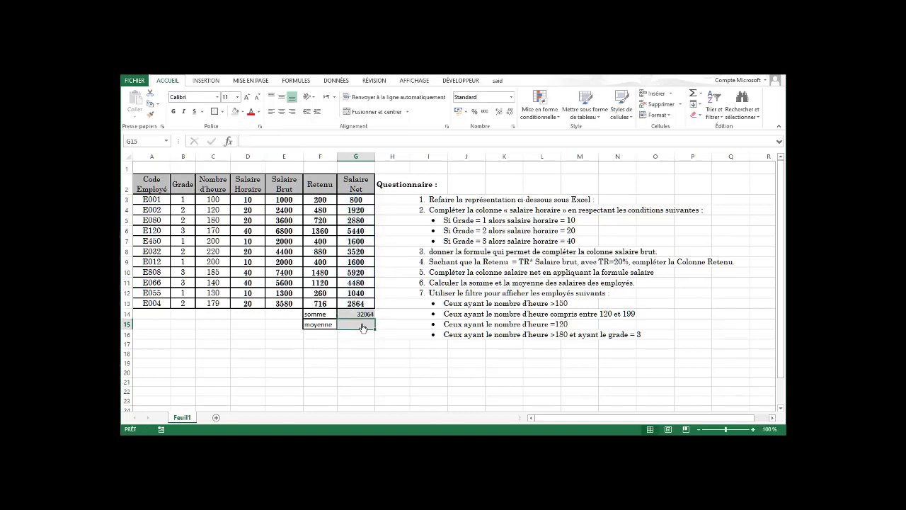
Step: Replace the content of G14 with a manually written SOMME formula over G3:G13
left_click(361, 313)
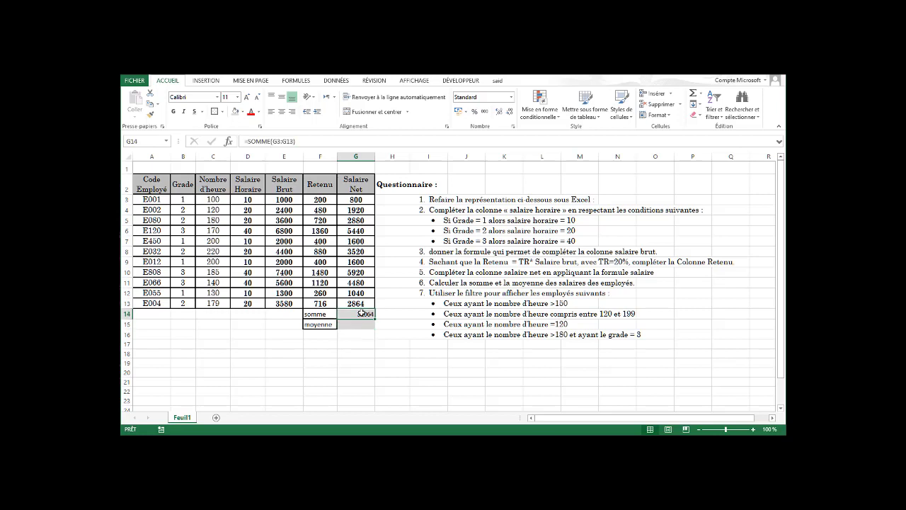
type("=")
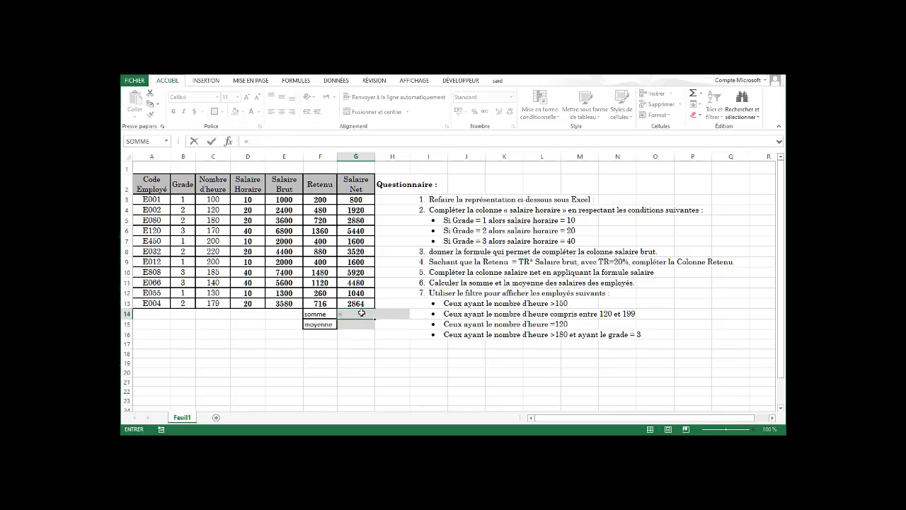
type("somm")
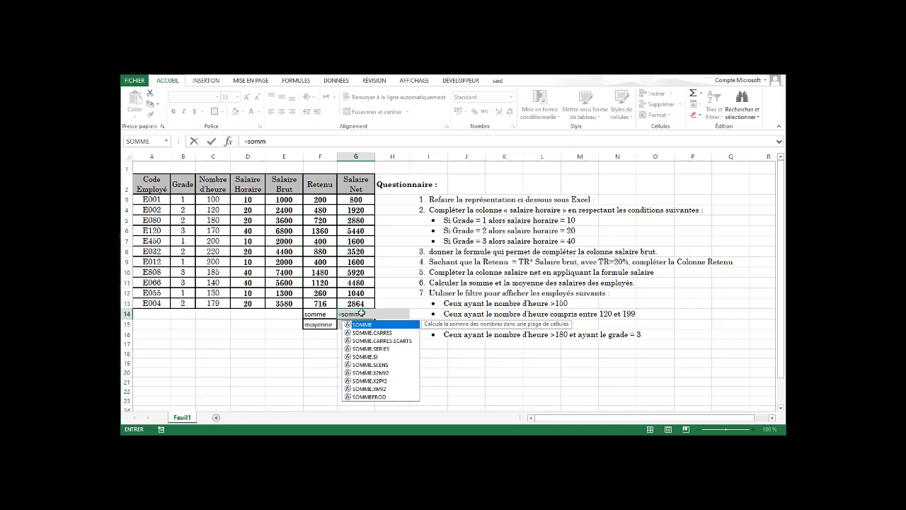
key("Tab")
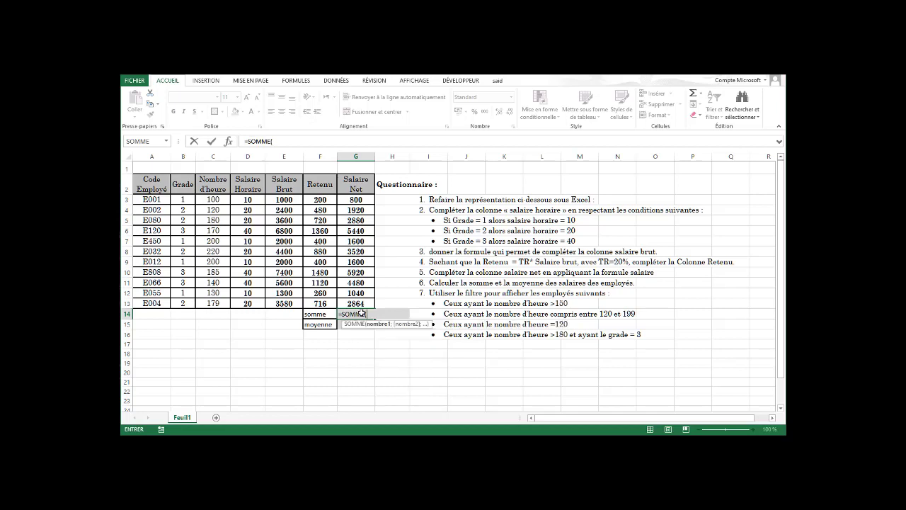
left_click_drag(358, 202, 367, 299)
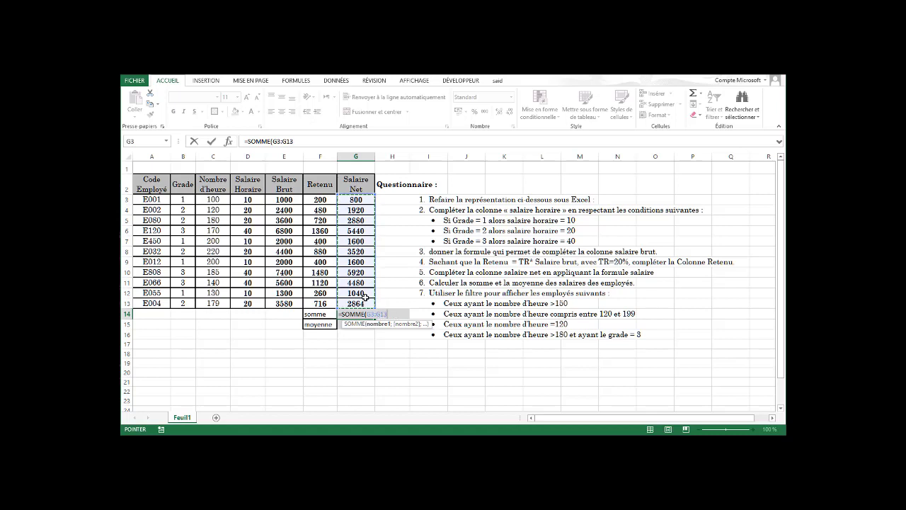
key("Return")
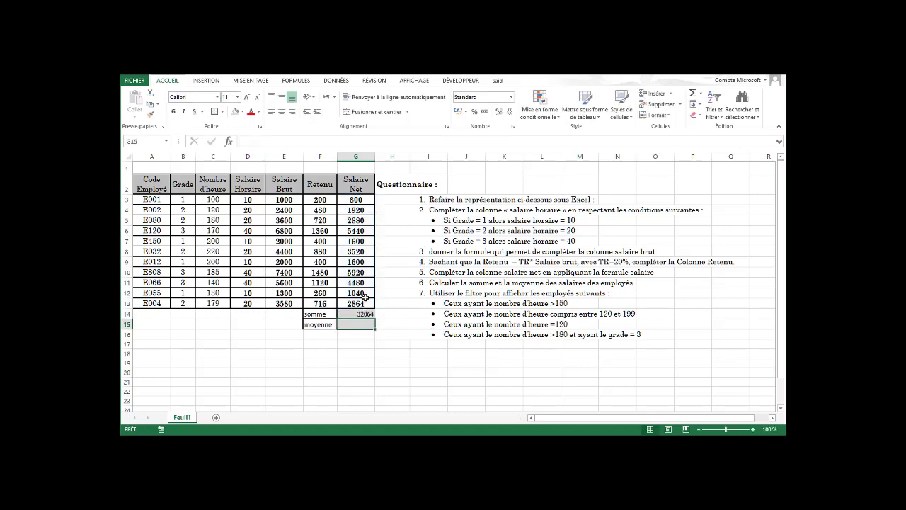
Step: Calculate the average net salary in G15 with a MOYENNE formula over G3:G13
type("=")
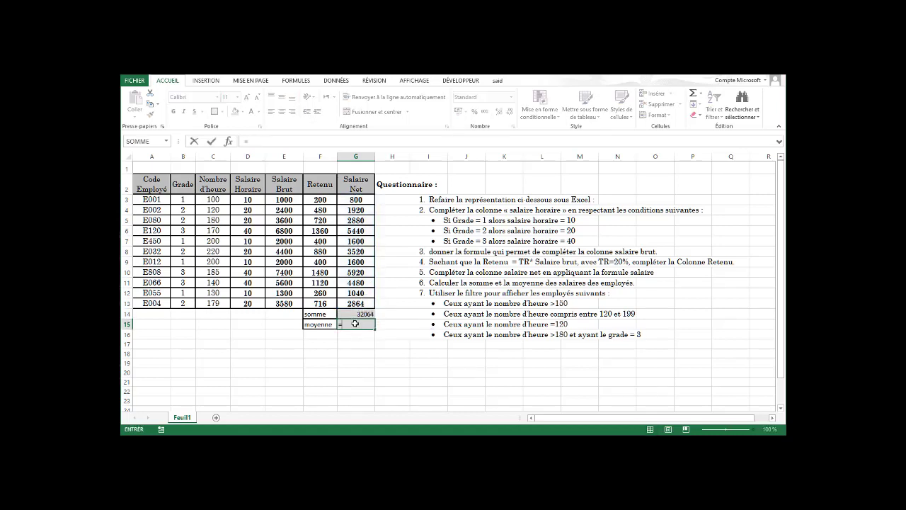
type("moy")
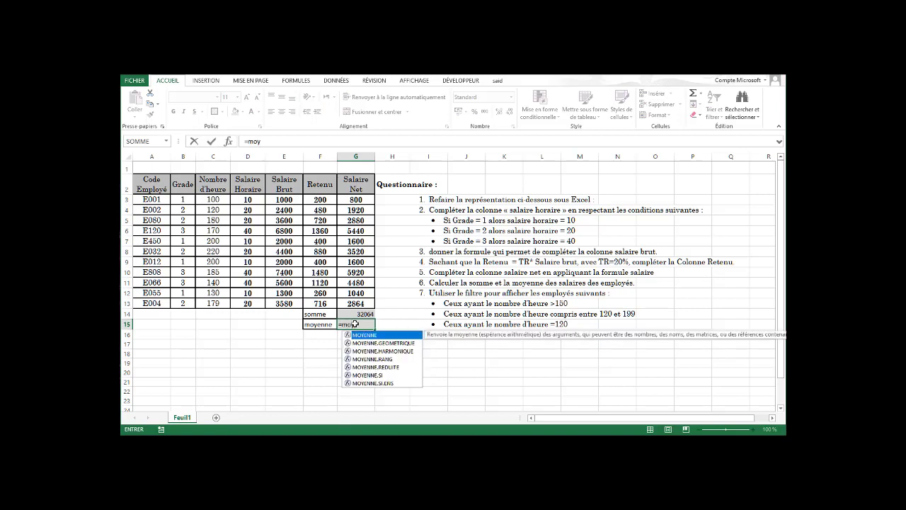
key("Tab")
left_click_drag(354, 202, 357, 301)
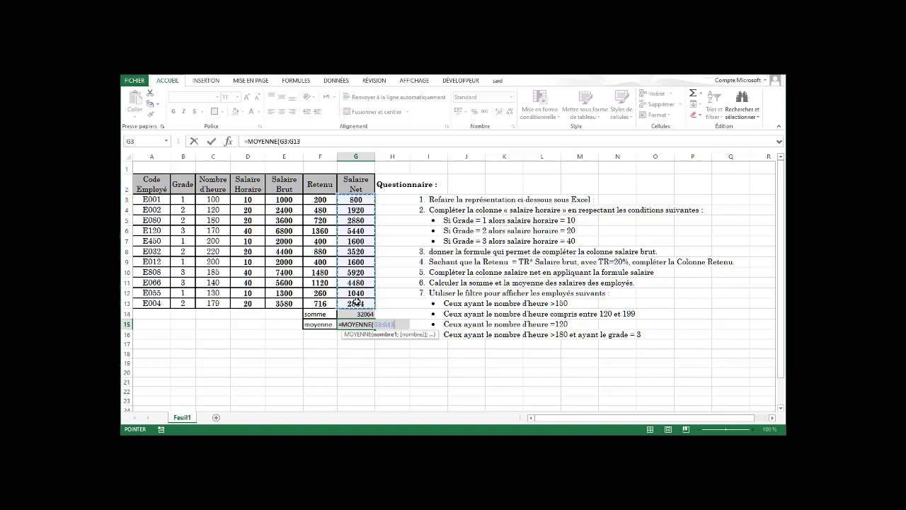
key("Return")
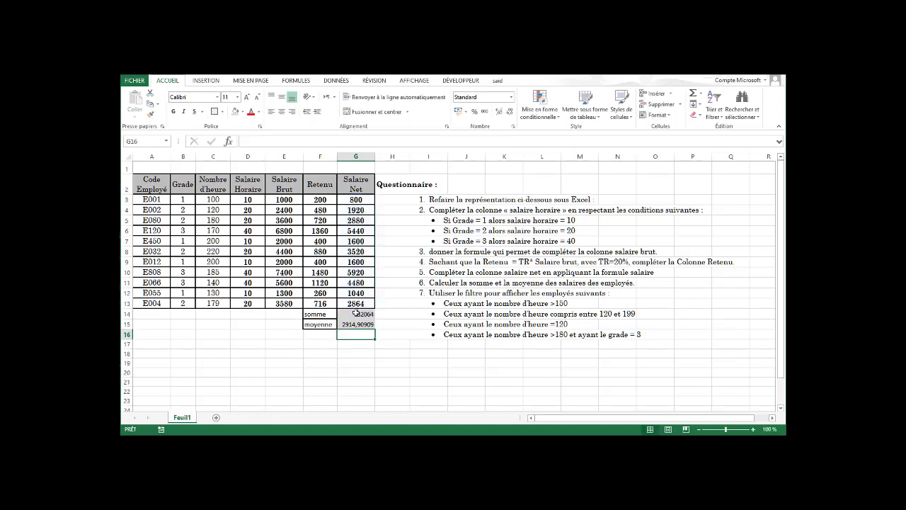
Step: Clear the results in G14:G15 and insert the automatic Somme function in G14 over the net salaries G3:G13
left_click_drag(354, 314, 354, 324)
key("Delete")
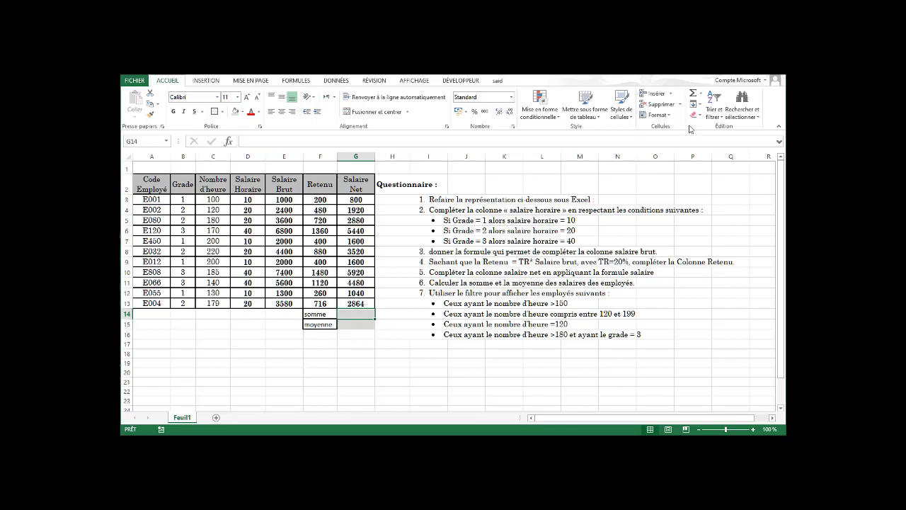
left_click(701, 93)
left_click(707, 106)
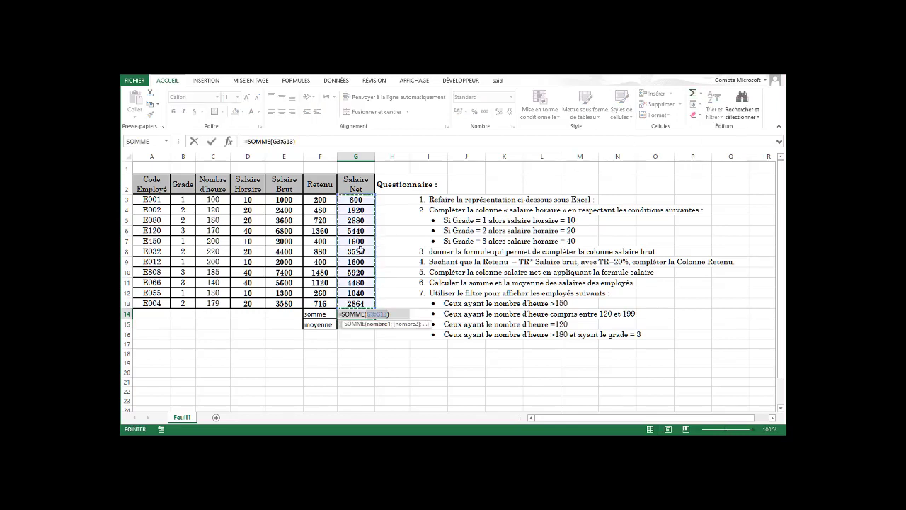
key("Return")
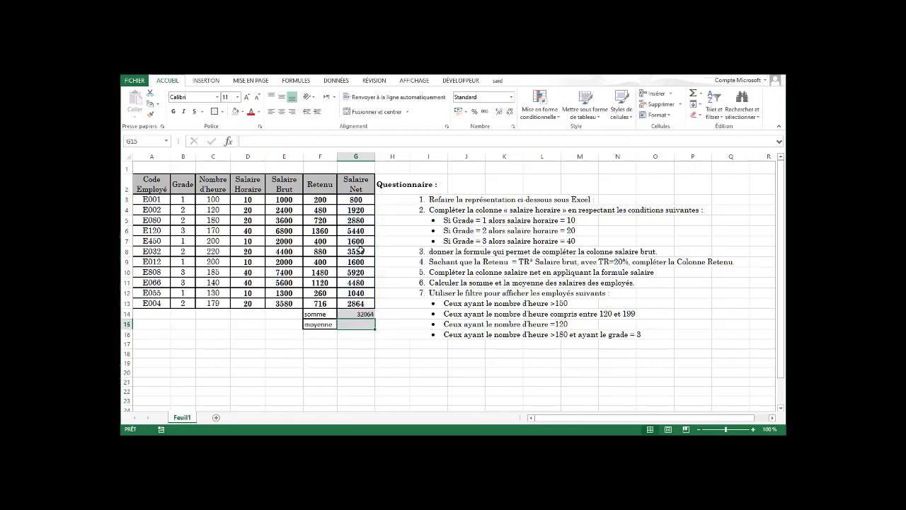
Step: Insert the automatic Moyenne function in G15 over the net salaries G3:G13
left_click(701, 94)
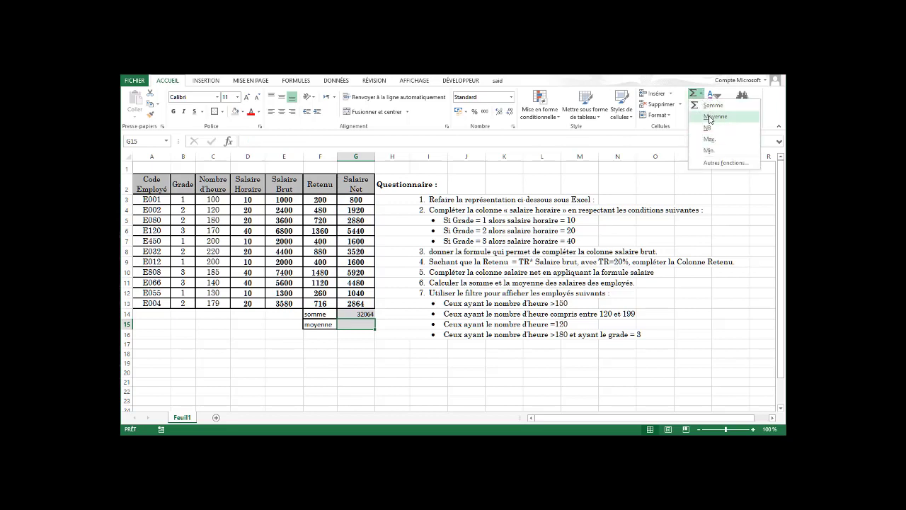
left_click(710, 117)
left_click_drag(356, 200, 361, 324)
key("Return")
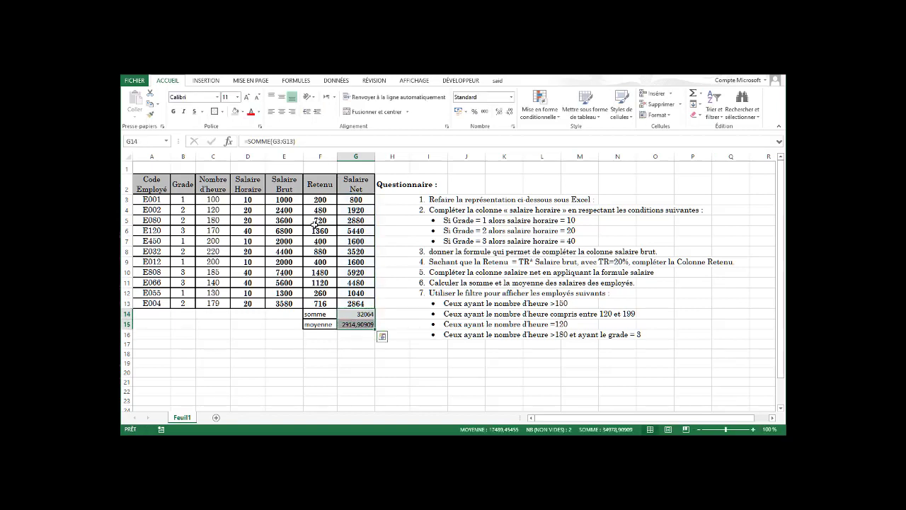
Step: Add borders to the sum and average result cells G14:G15
left_click(223, 111)
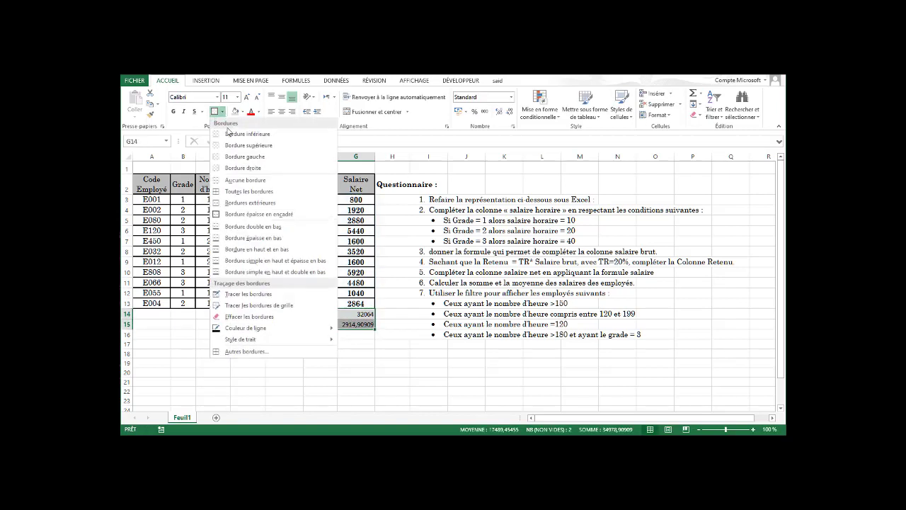
left_click(227, 197)
left_click(438, 304)
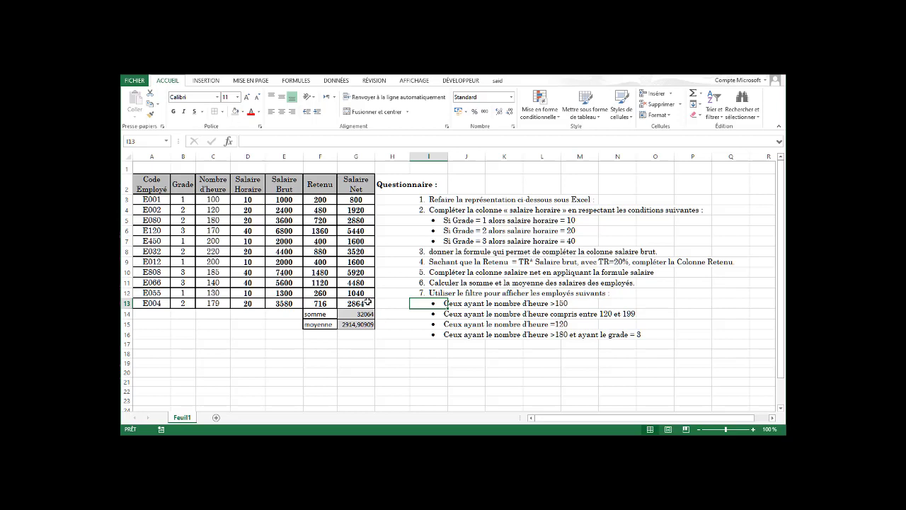
Step: Turn on filtering for the employee table's header row A2:G2
left_click(547, 294)
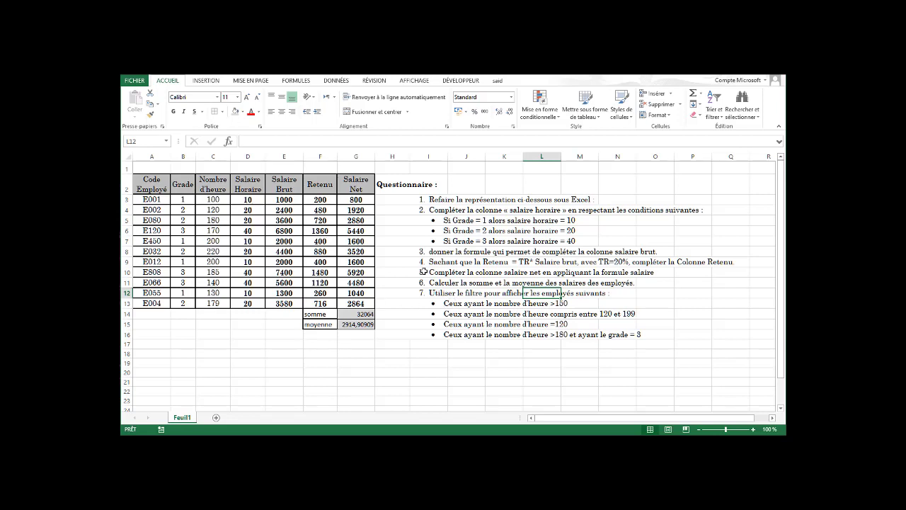
left_click_drag(161, 199, 160, 291)
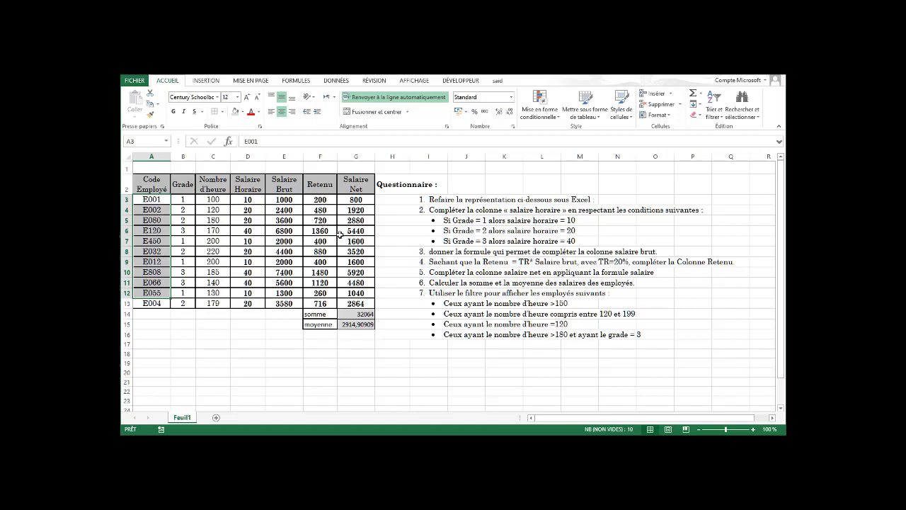
left_click_drag(165, 190, 361, 190)
left_click(714, 105)
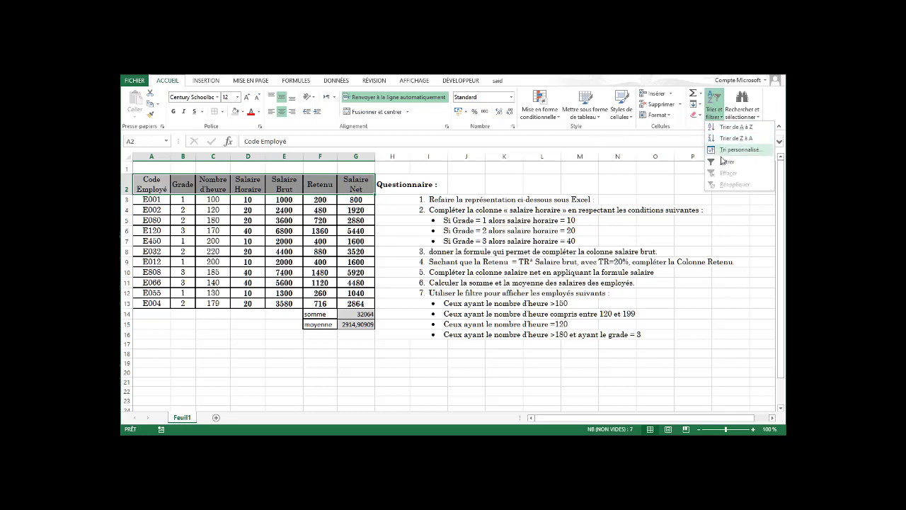
left_click(726, 168)
left_click(714, 103)
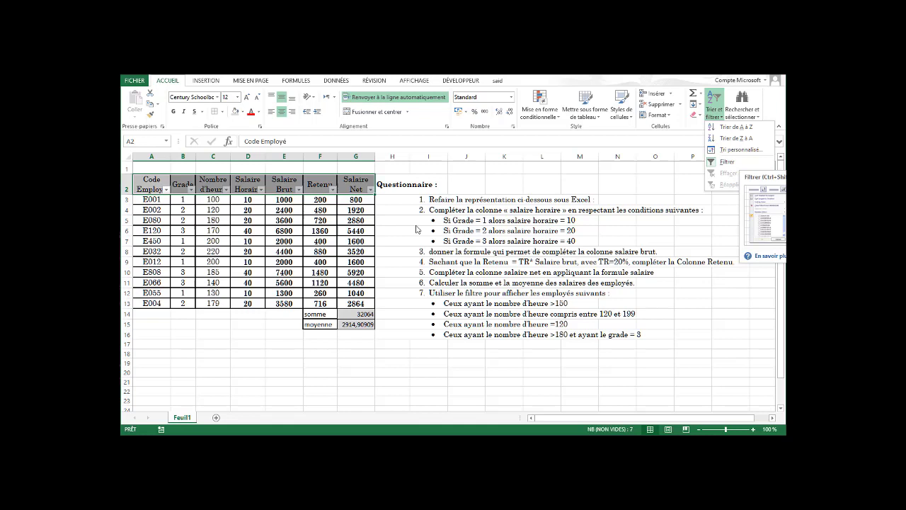
left_click(244, 185)
left_click(145, 188)
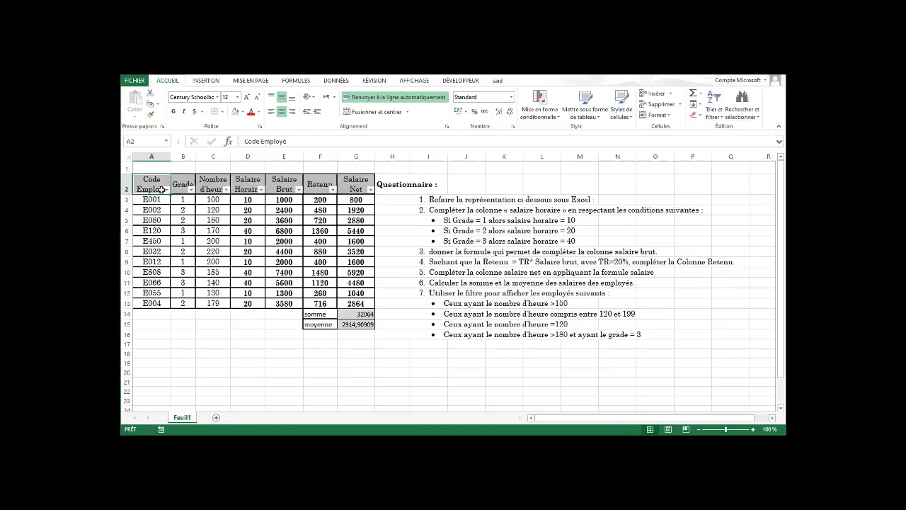
left_click(351, 189)
left_click(310, 183)
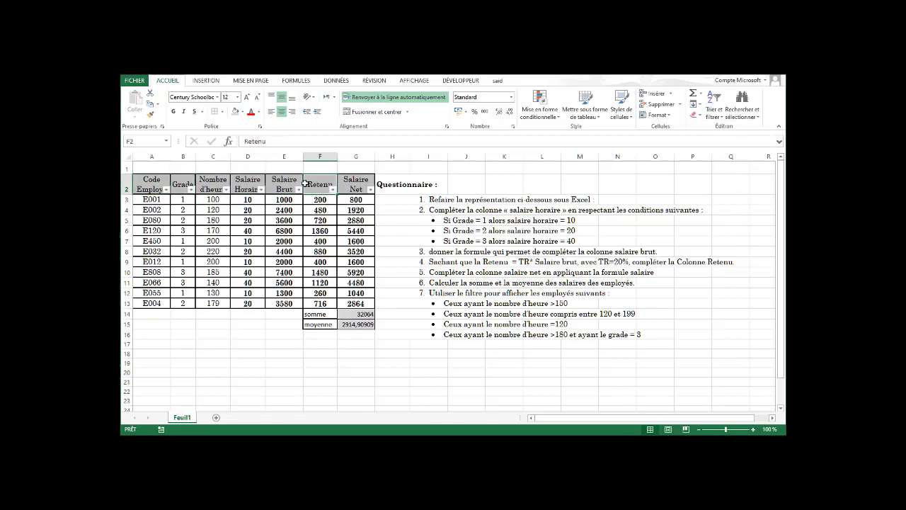
left_click(287, 184)
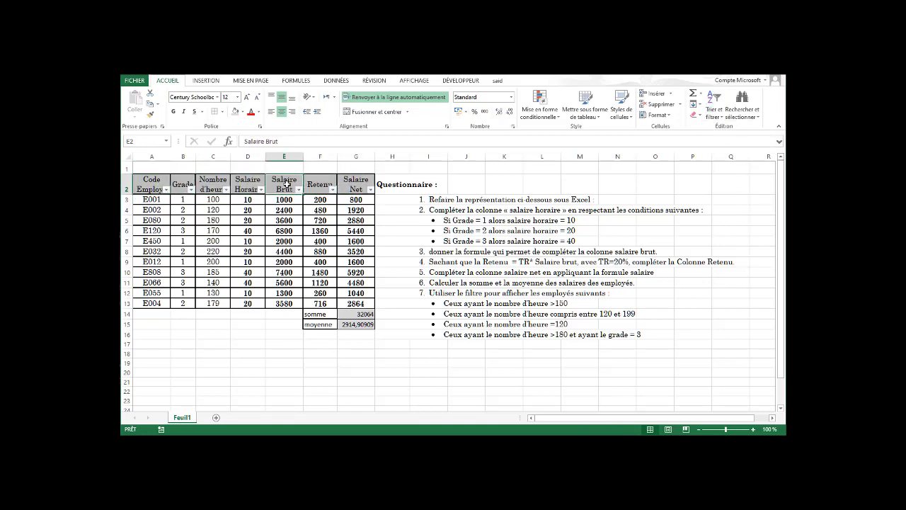
left_click(459, 312)
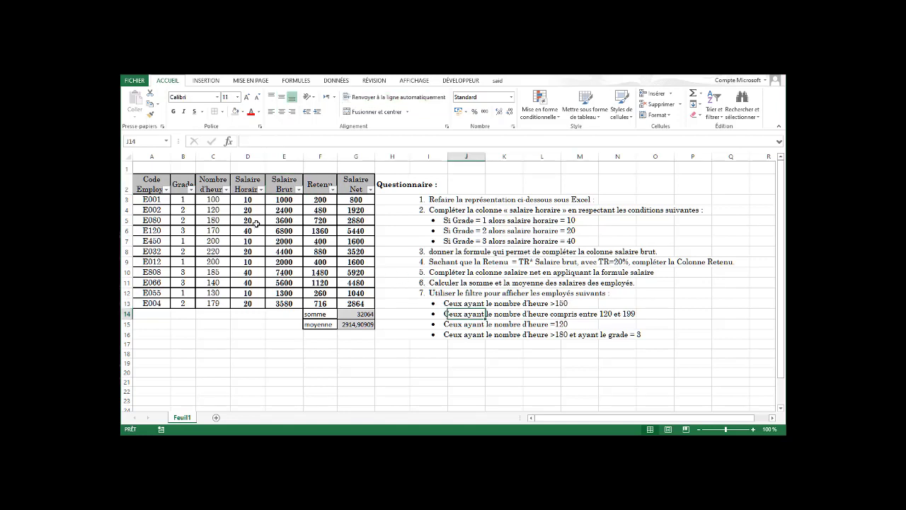
Step: Filter the Nombre d'heure column to show only employees with more than 150 hours
left_click(215, 184)
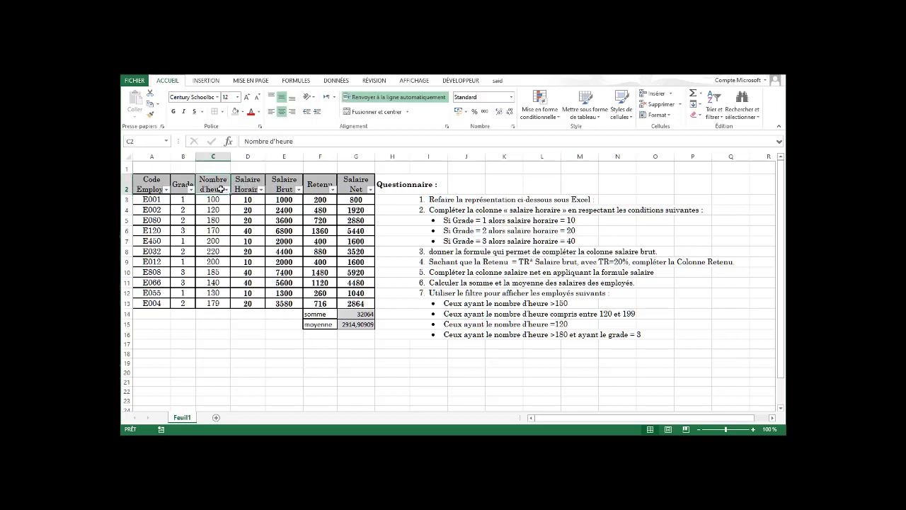
left_click(226, 190)
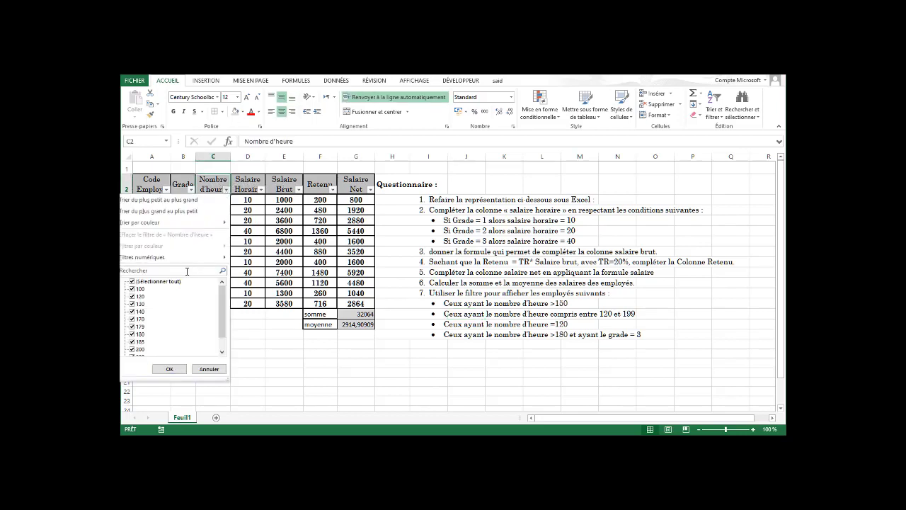
mouse_move(168, 260)
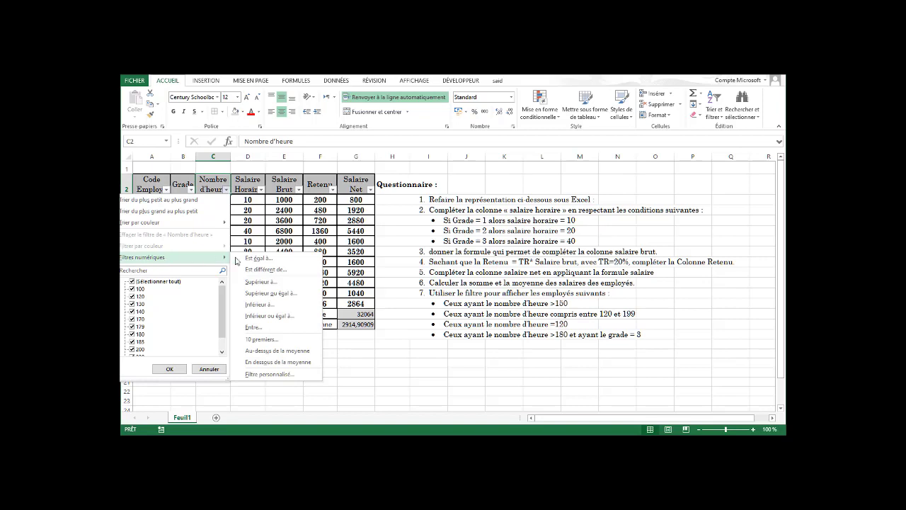
left_click(261, 282)
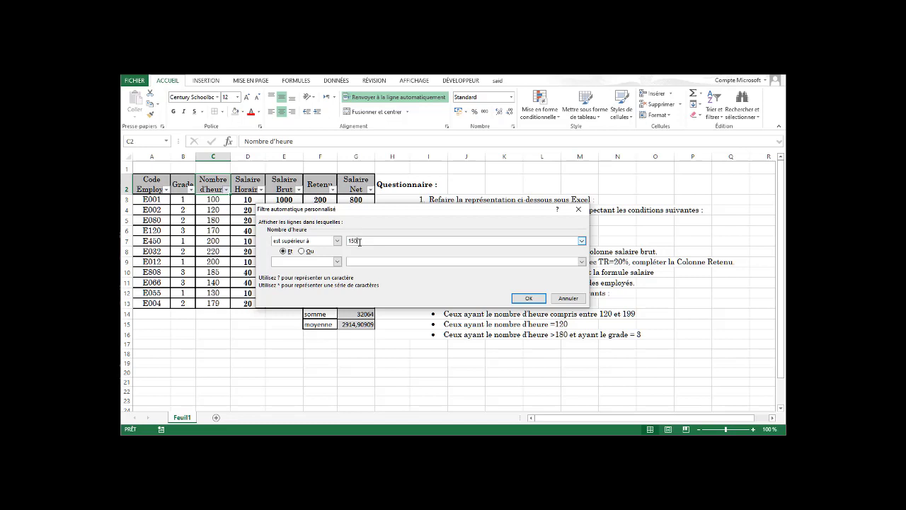
type("150")
left_click(529, 298)
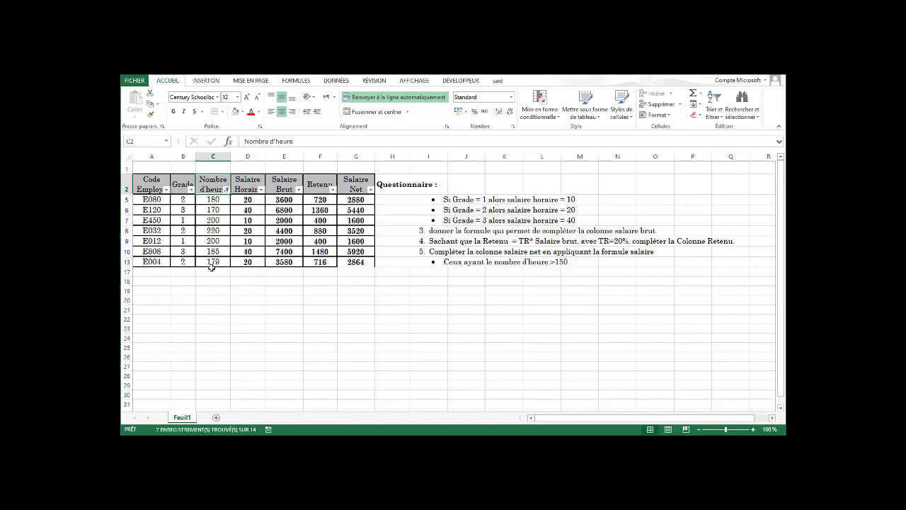
Step: Copy the filtered table with its headers and paste it at A1 of a new sheet
left_click_drag(151, 200, 151, 262)
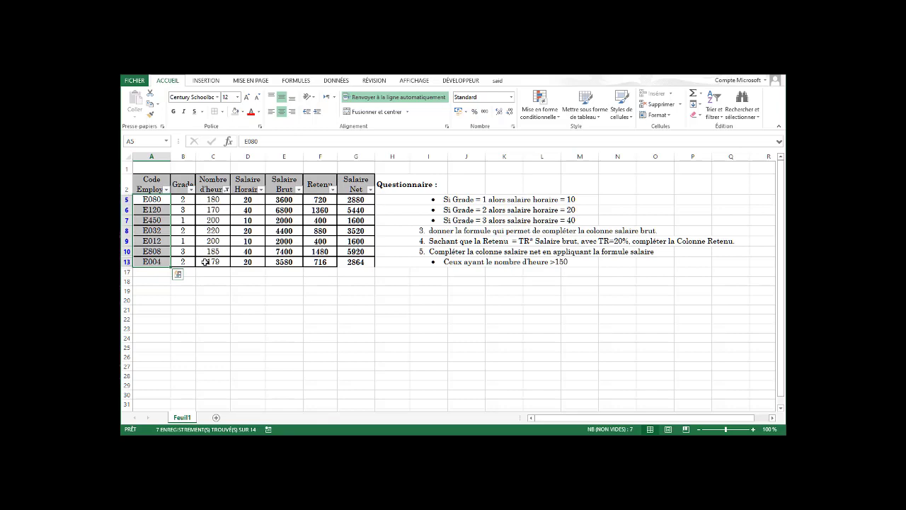
left_click_drag(153, 184, 359, 261)
key("ctrl+c")
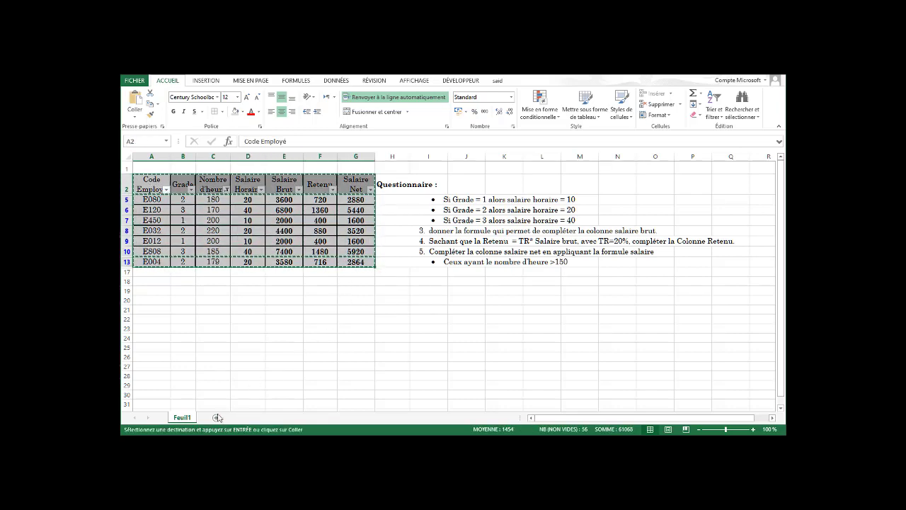
left_click(217, 417)
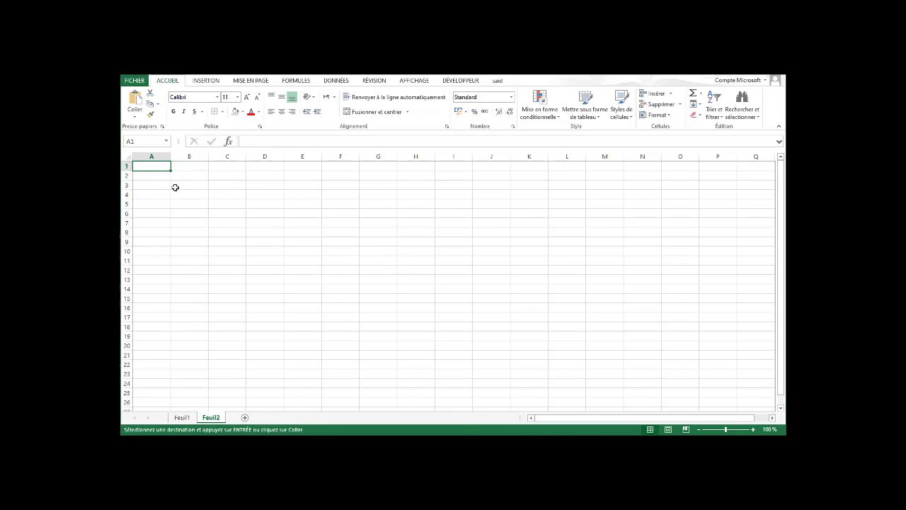
key("ctrl+v")
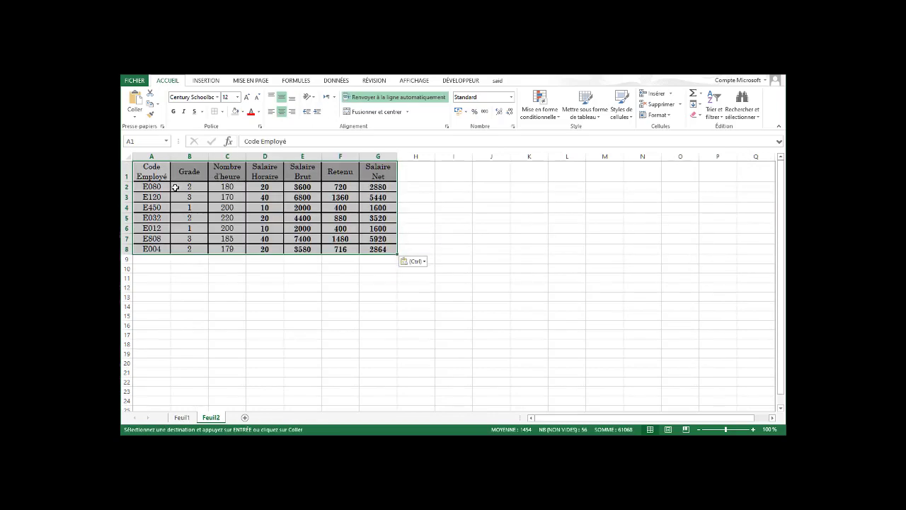
Step: Return to Feuil1 and show all employees again by selecting every value in the Nombre d'heure filter
left_click(182, 417)
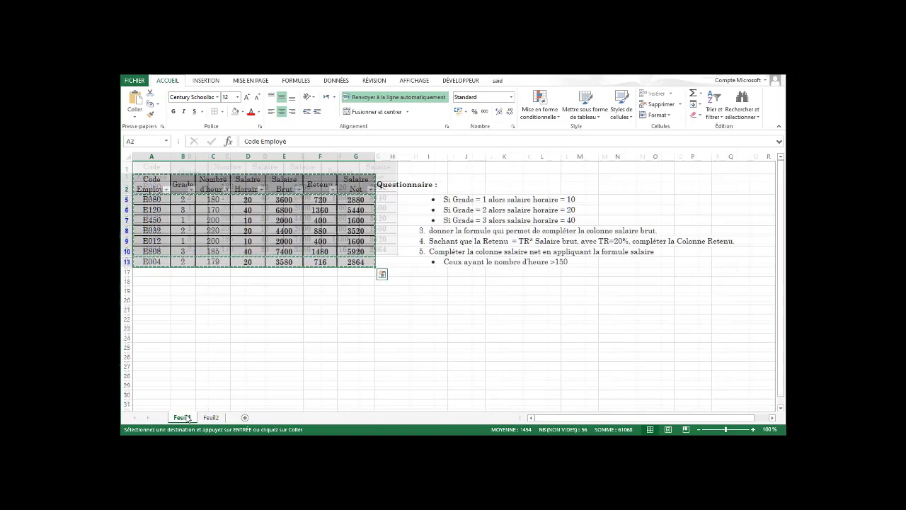
left_click(227, 189)
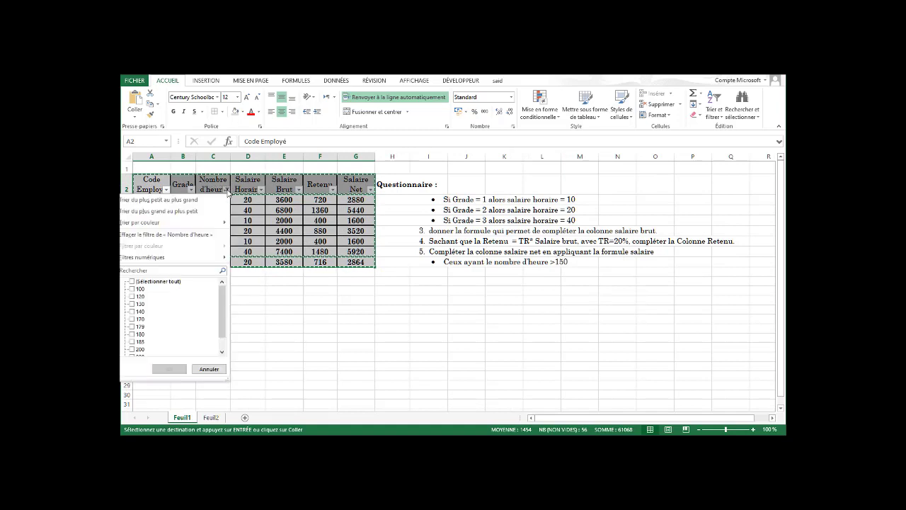
left_click(131, 282)
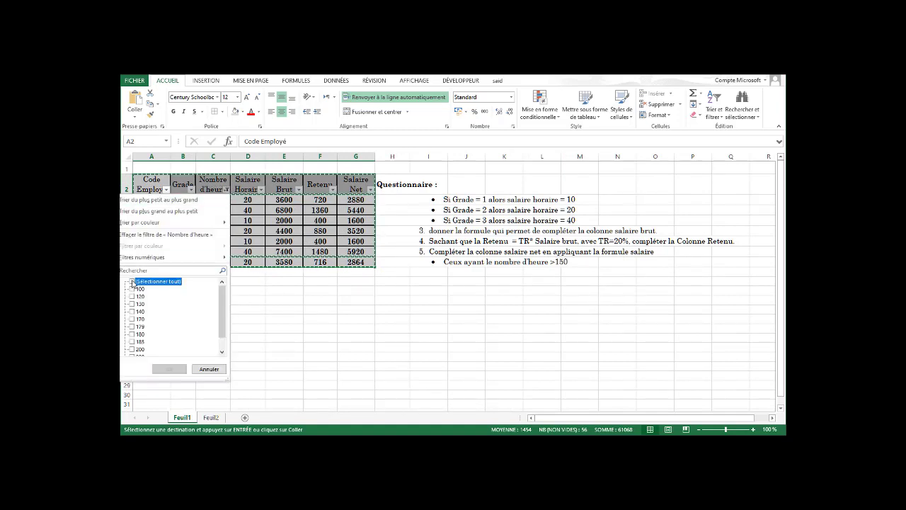
left_click(131, 282)
left_click(174, 369)
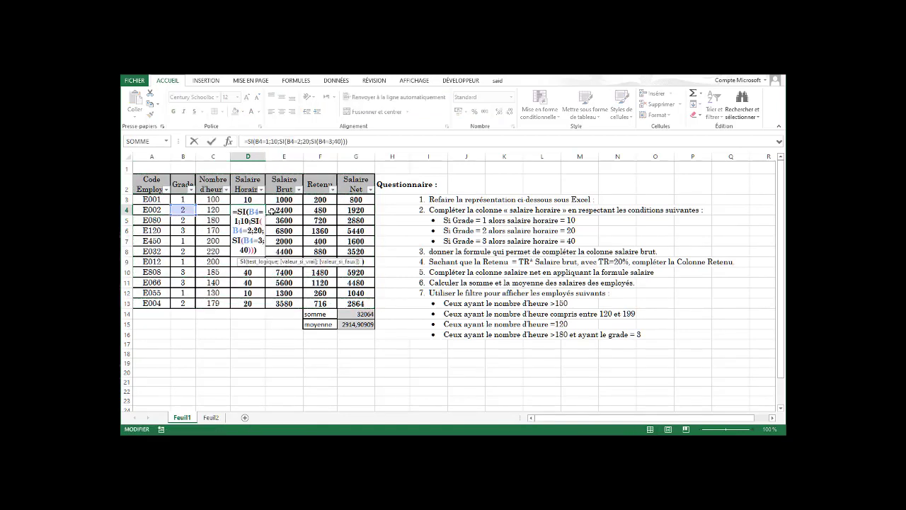
key("ctrl+Return")
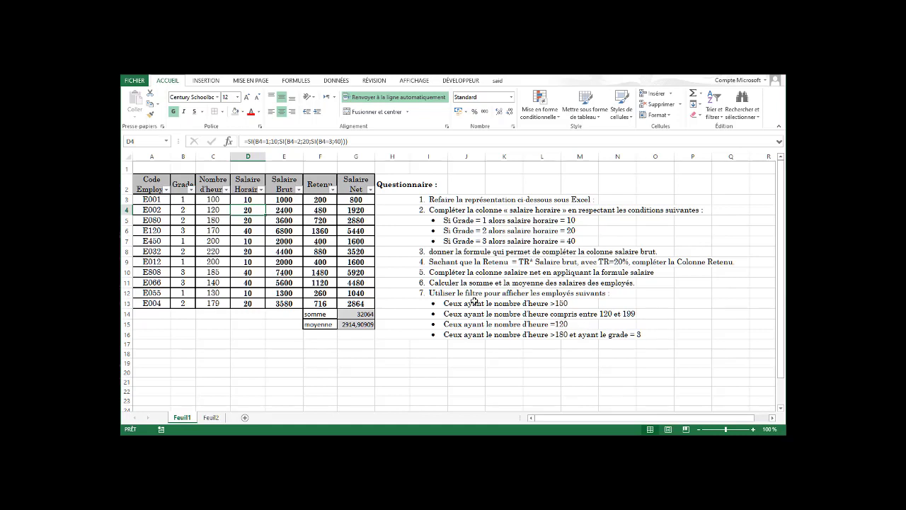
Step: Filter the Nombre d'heure column to show only employees with between 120 and 199 hours
left_click(227, 189)
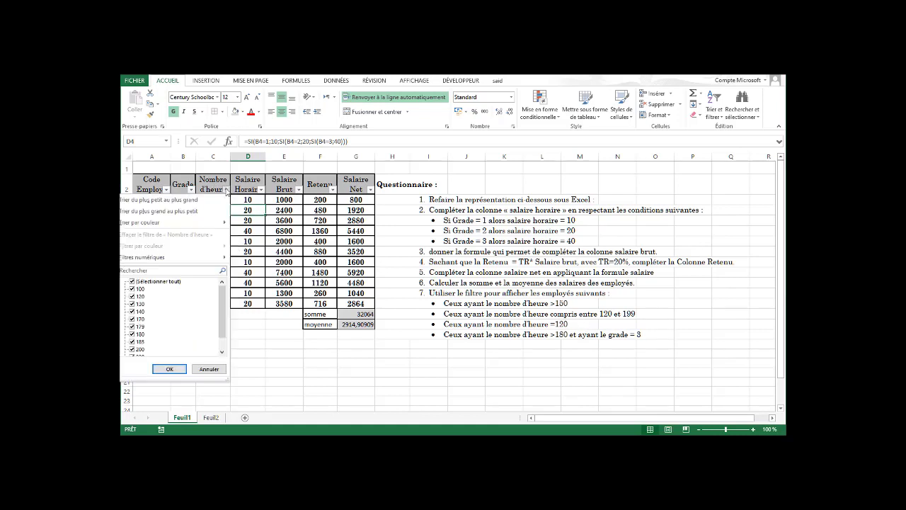
mouse_move(213, 260)
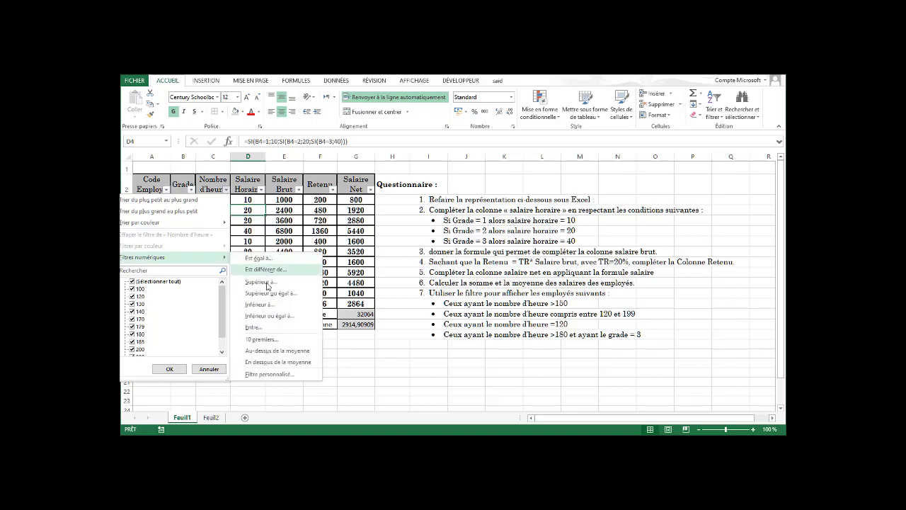
left_click(258, 327)
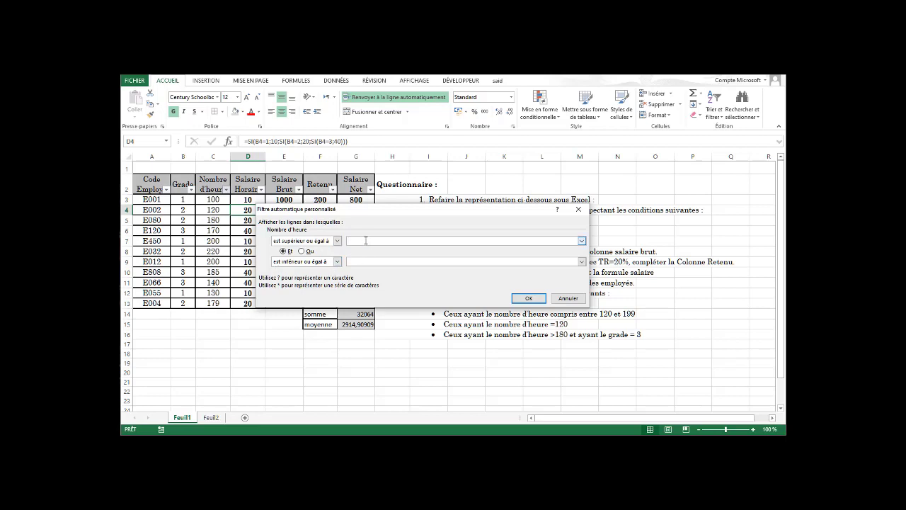
left_click_drag(397, 212, 499, 202)
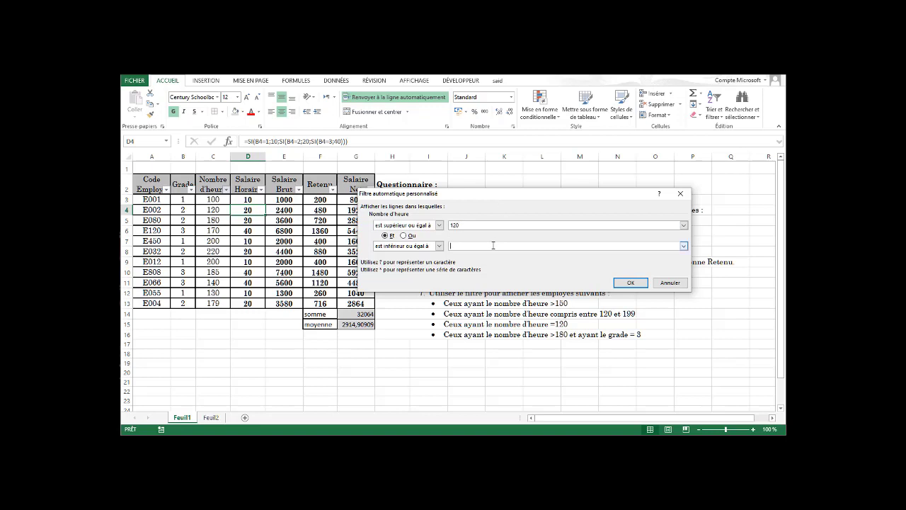
left_click(630, 282)
Step: Copy the filtered table with its headers and paste it at A11 of Feuil2
left_click_drag(154, 183, 358, 263)
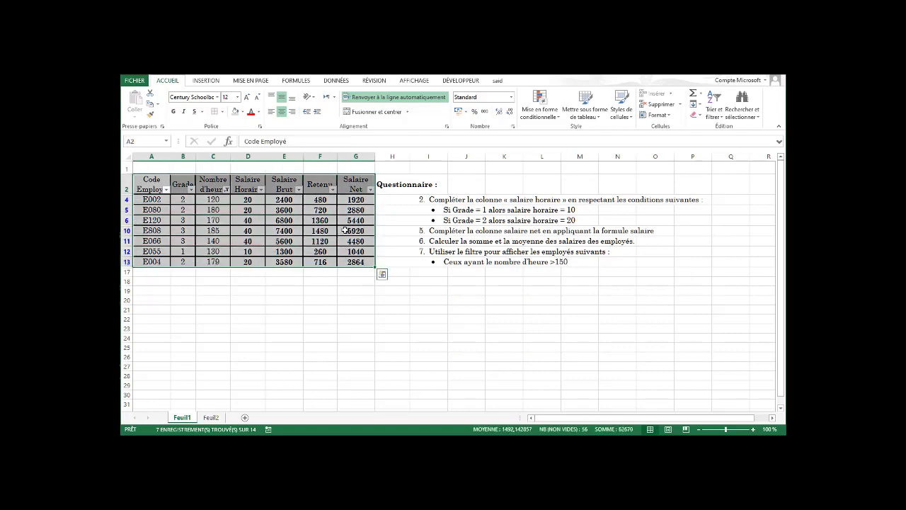
key("ctrl+c")
left_click(211, 417)
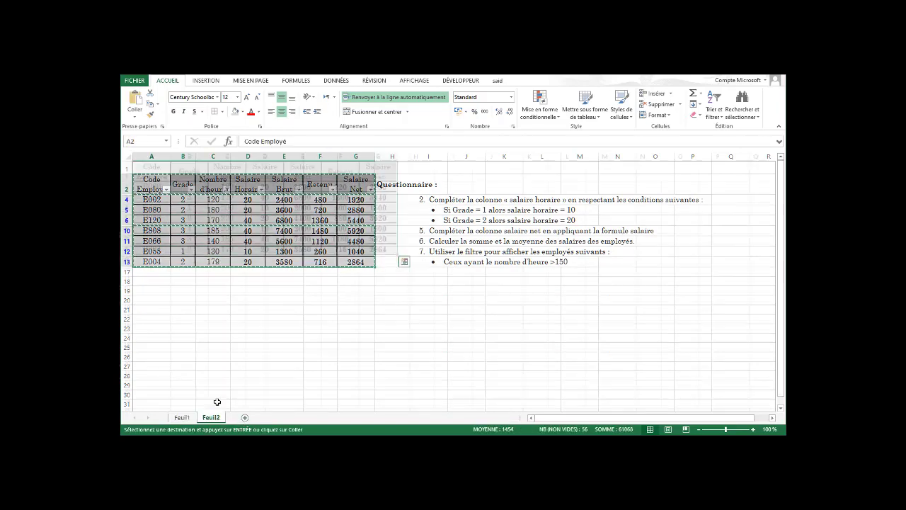
left_click(148, 277)
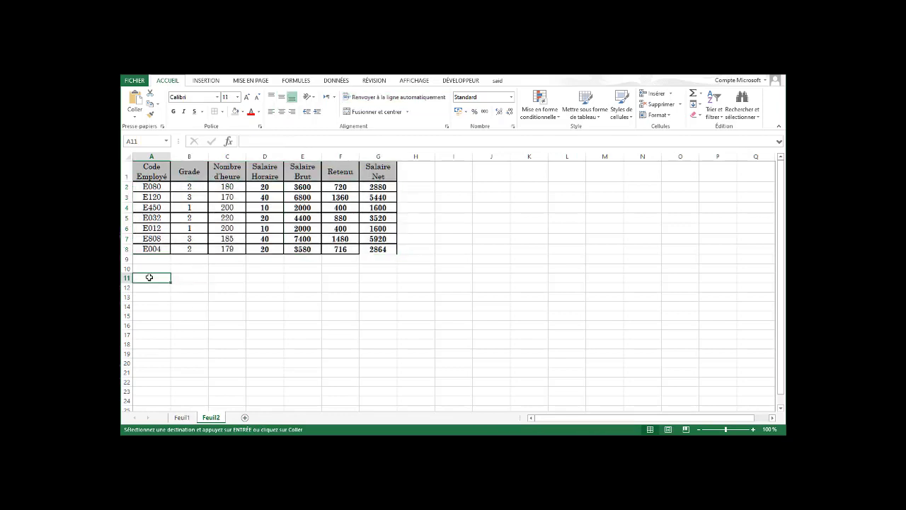
key("ctrl+v")
Step: Return to Feuil1, show all employees again by selecting every Nombre d'heure value, and cancel the copy selection
left_click(182, 417)
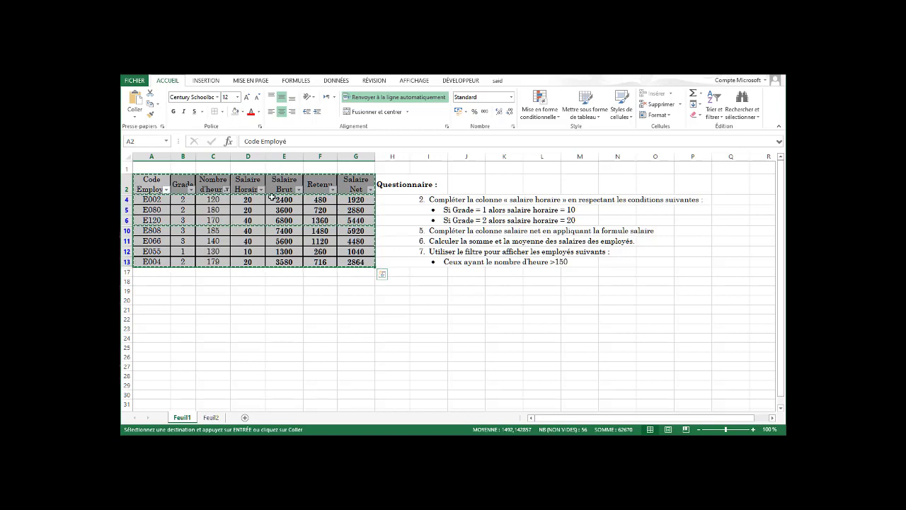
left_click(226, 189)
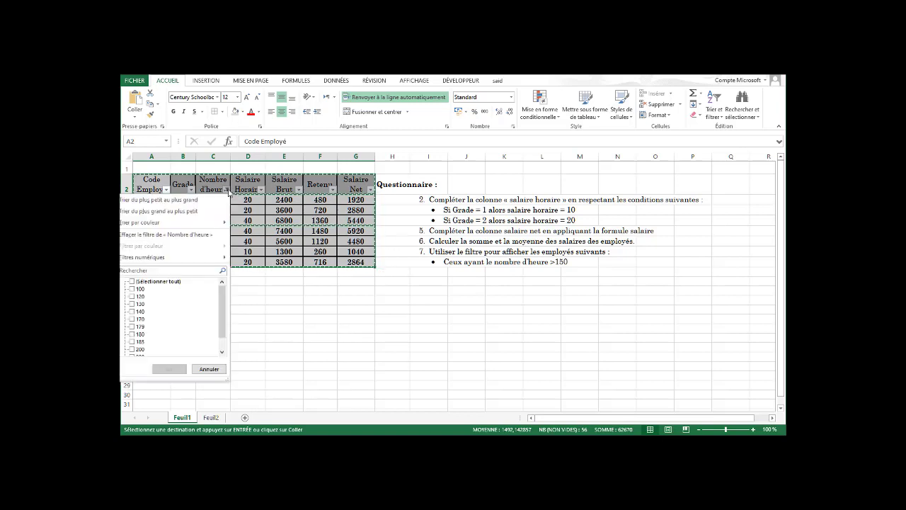
left_click(133, 281)
left_click(170, 369)
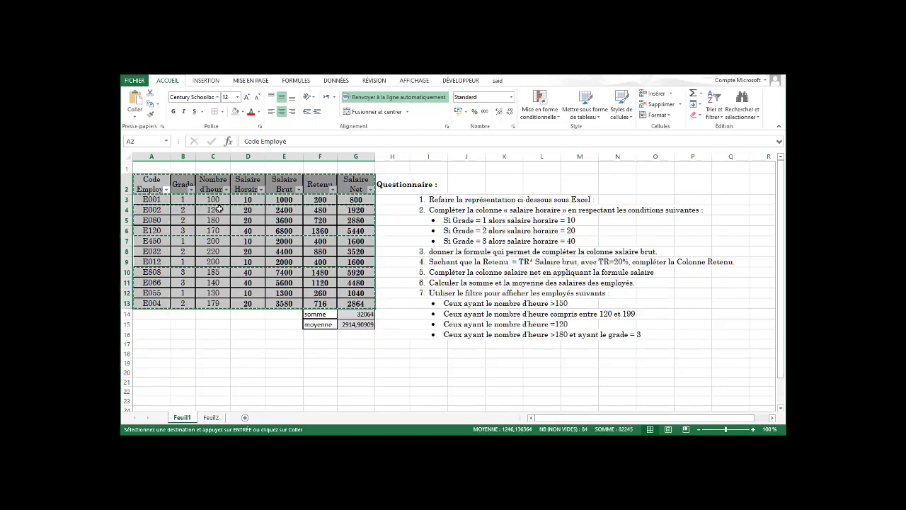
key("Escape")
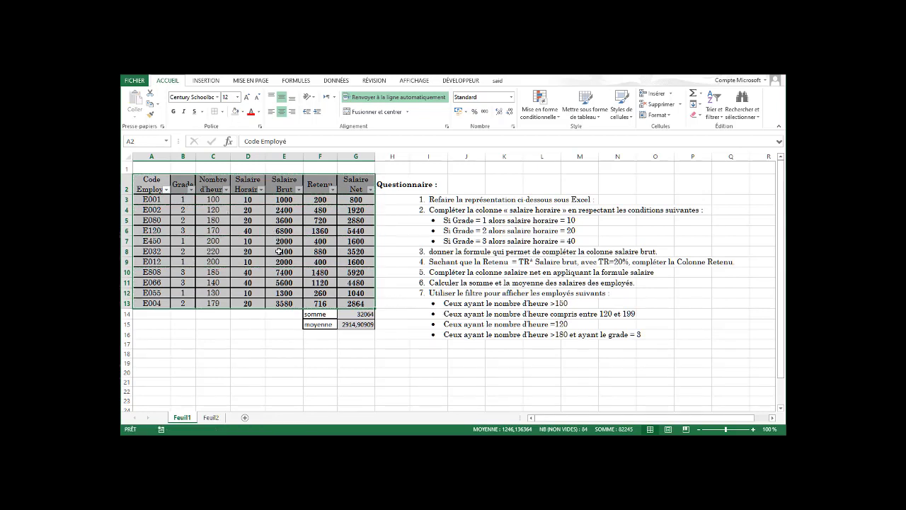
left_click(309, 239)
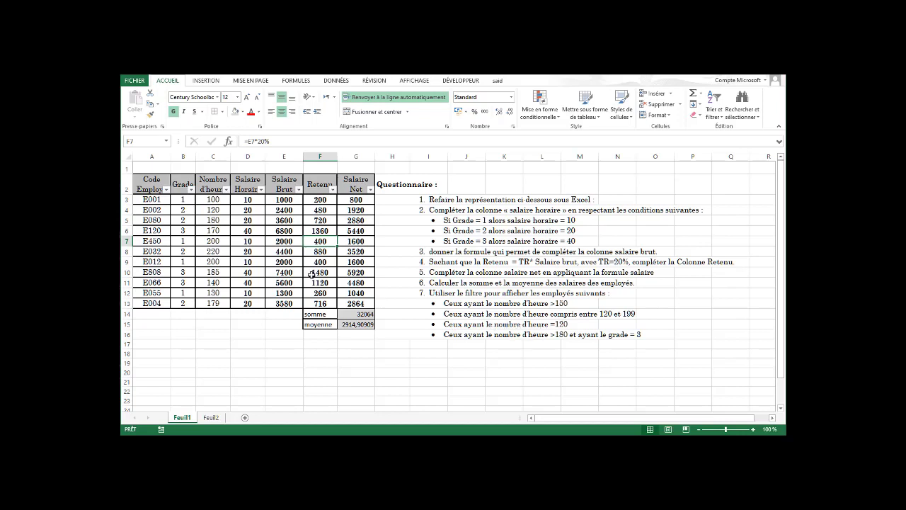
Step: Filter the Nombre d'heure column to show only employees with exactly 120 hours
left_click(226, 189)
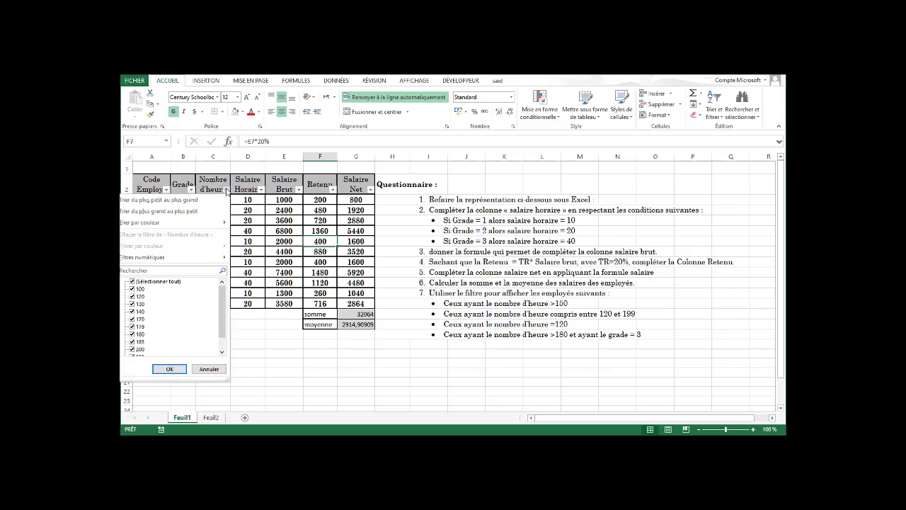
left_click(132, 282)
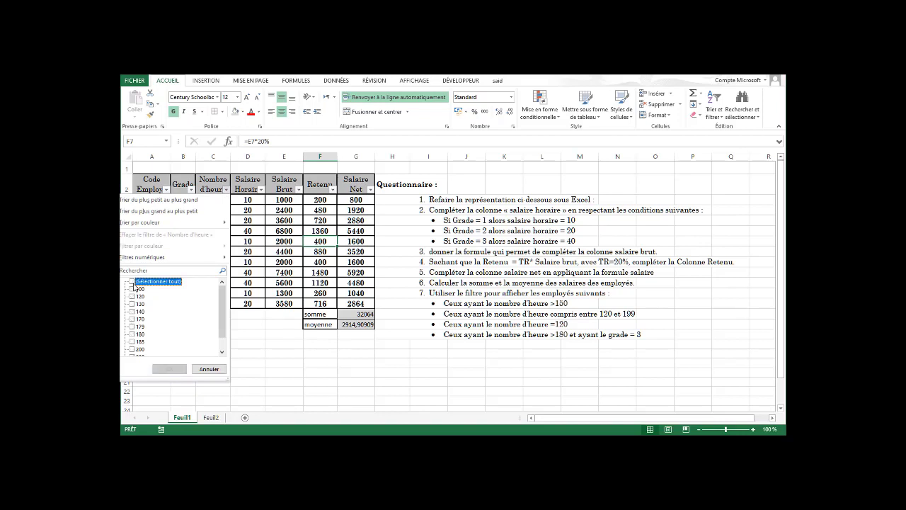
left_click(131, 296)
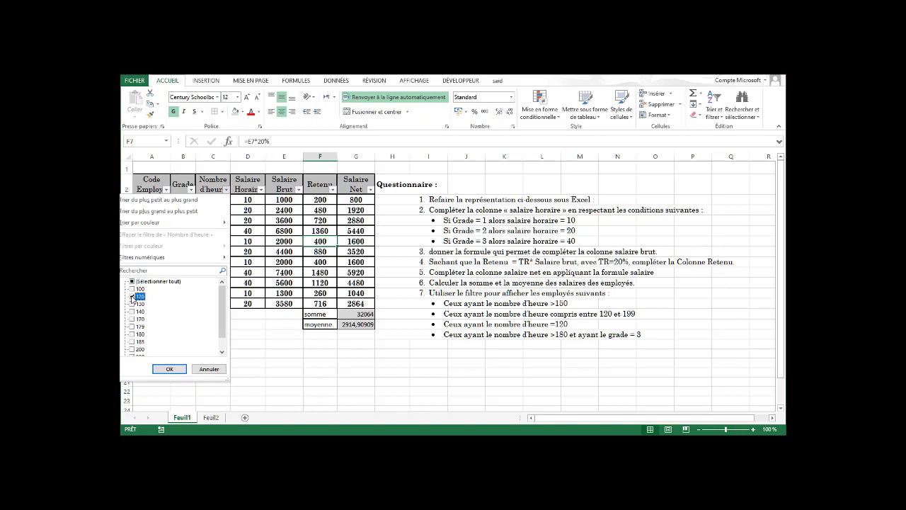
left_click(169, 369)
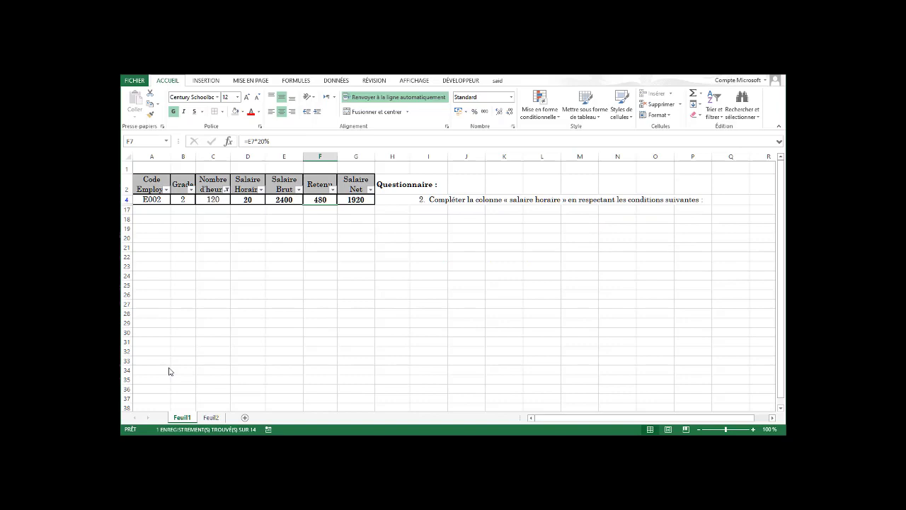
Step: Copy the filtered headers and employee row and paste them at A20 of Feuil2
left_click_drag(152, 185, 356, 200)
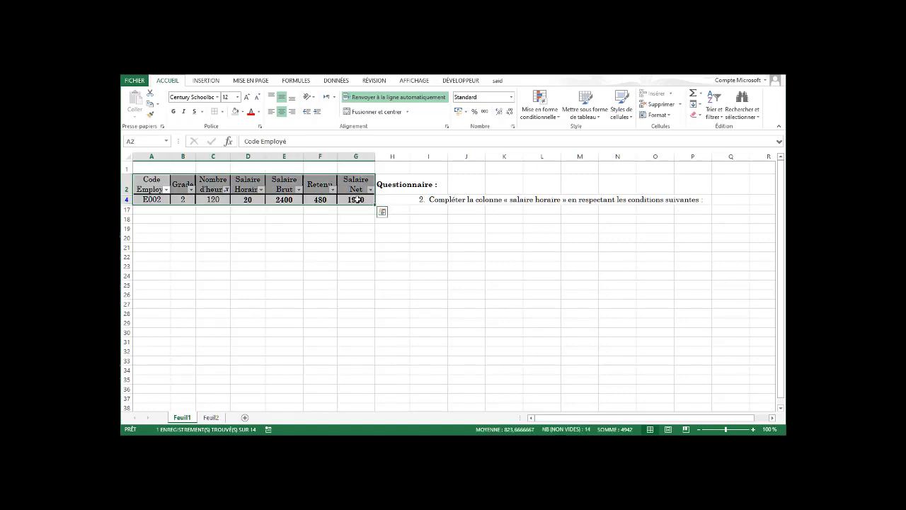
key("ctrl+c")
left_click(211, 417)
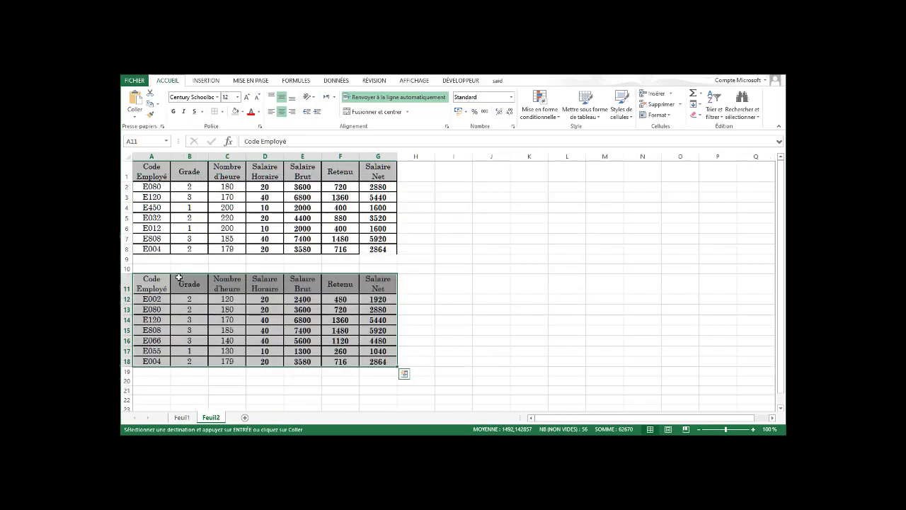
left_click(147, 381)
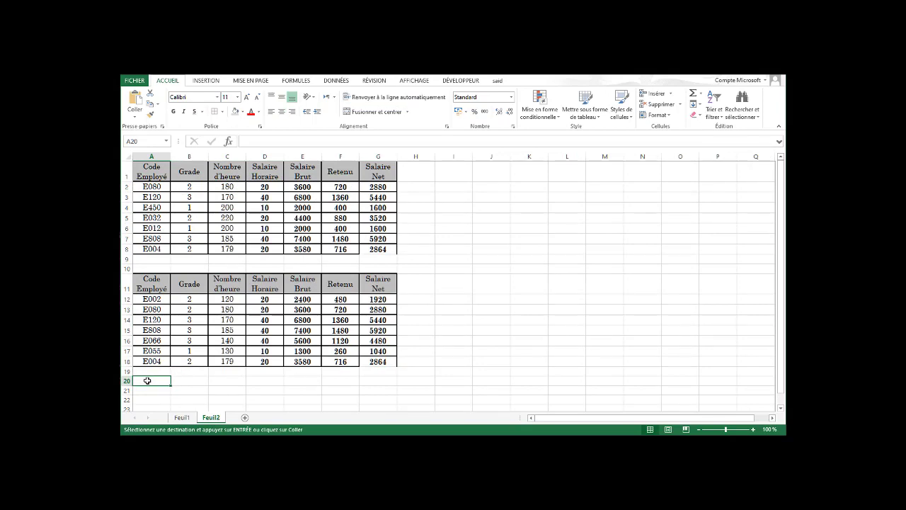
key("ctrl+v")
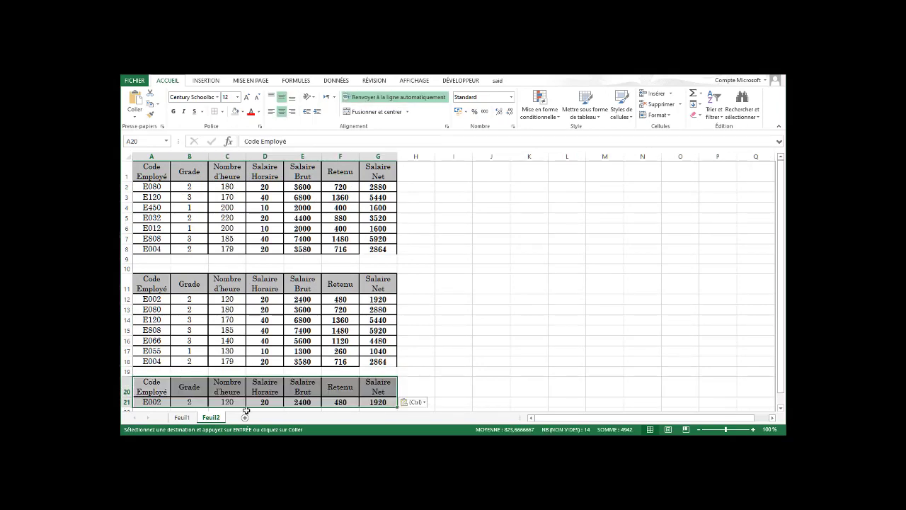
Step: Return to Feuil1 and restore all employees by selecting every value in the Nombre d'heure filter
left_click(182, 417)
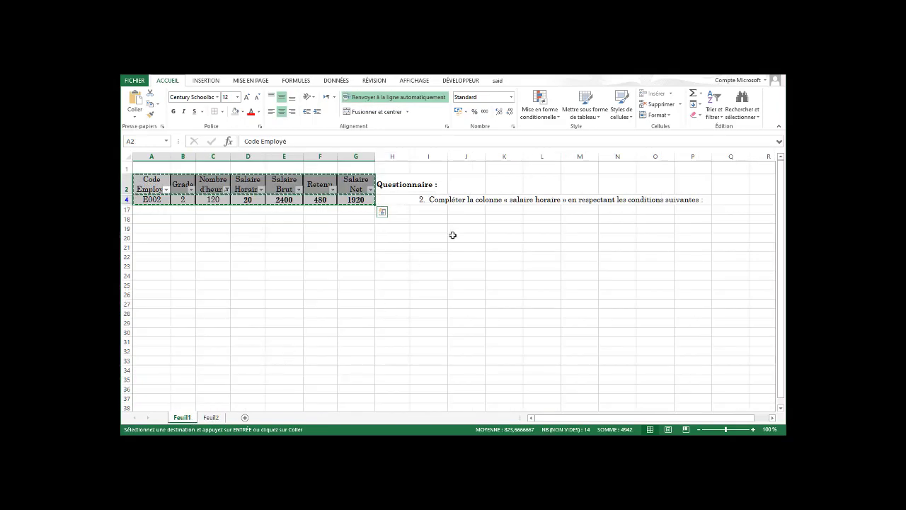
left_click(227, 190)
left_click(173, 369)
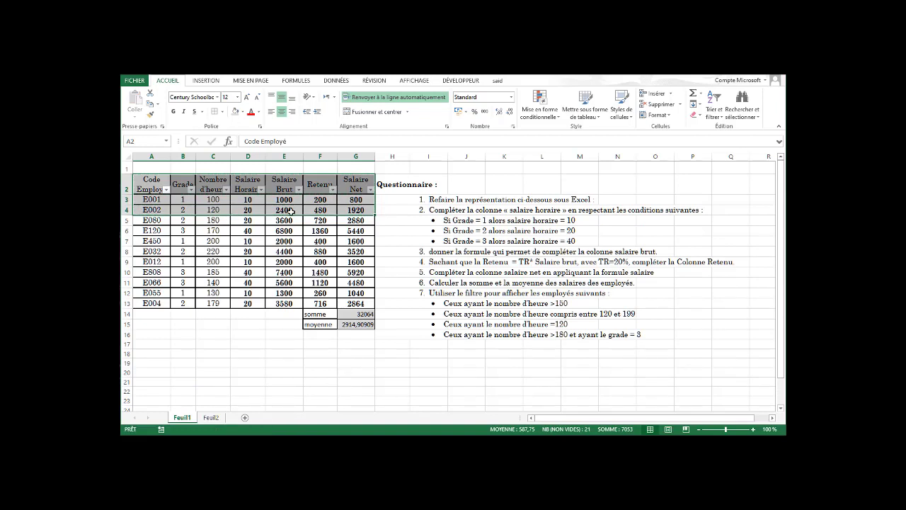
left_click(318, 220)
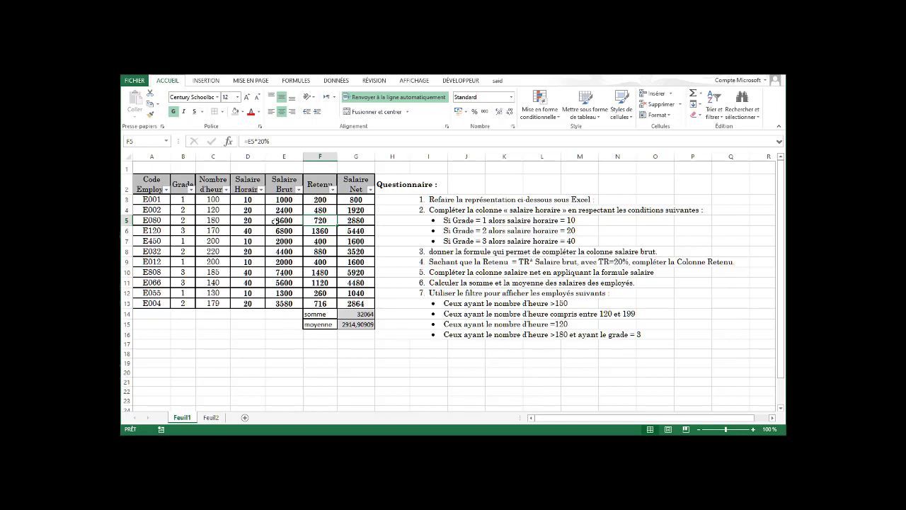
Step: Filter the Nombre d'heure column to show only employees with more than 180 hours
left_click(227, 190)
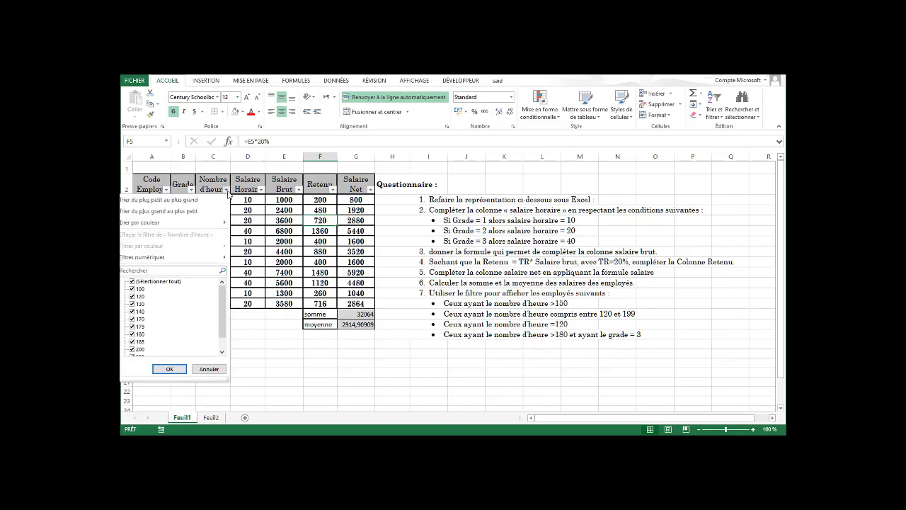
mouse_move(152, 256)
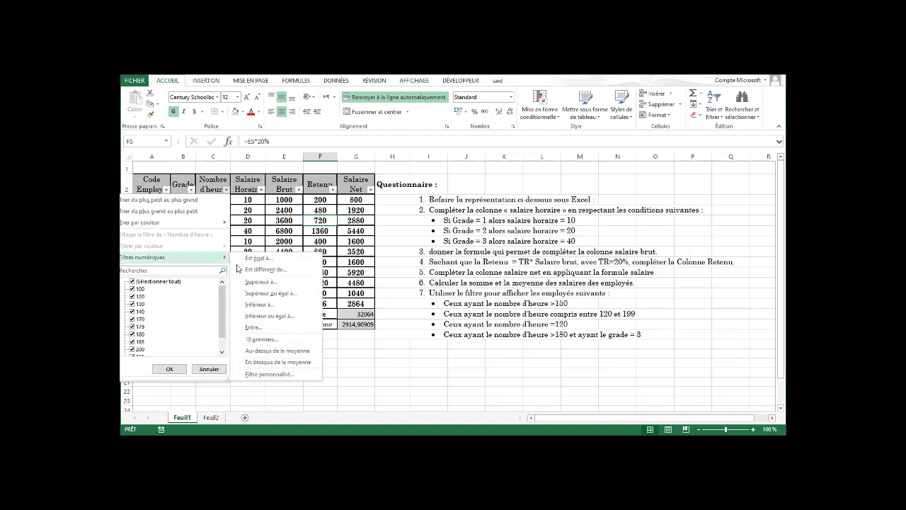
left_click(270, 283)
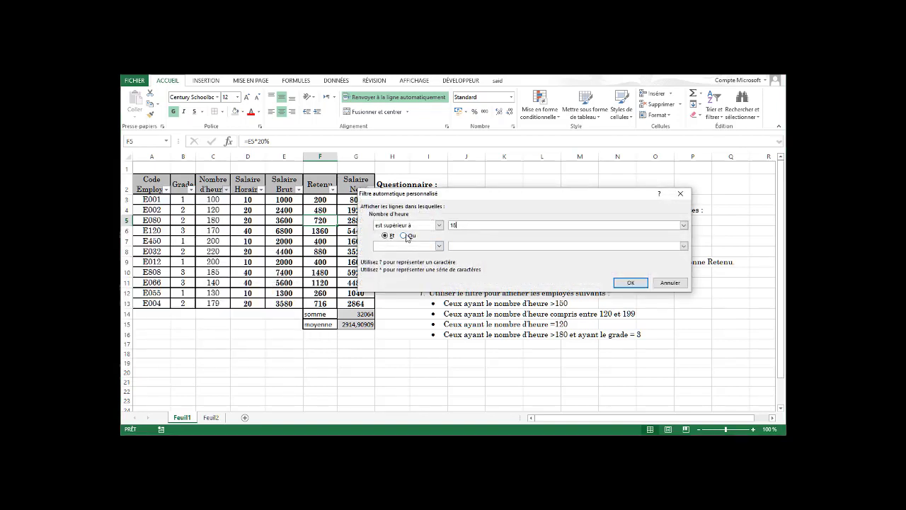
left_click(634, 284)
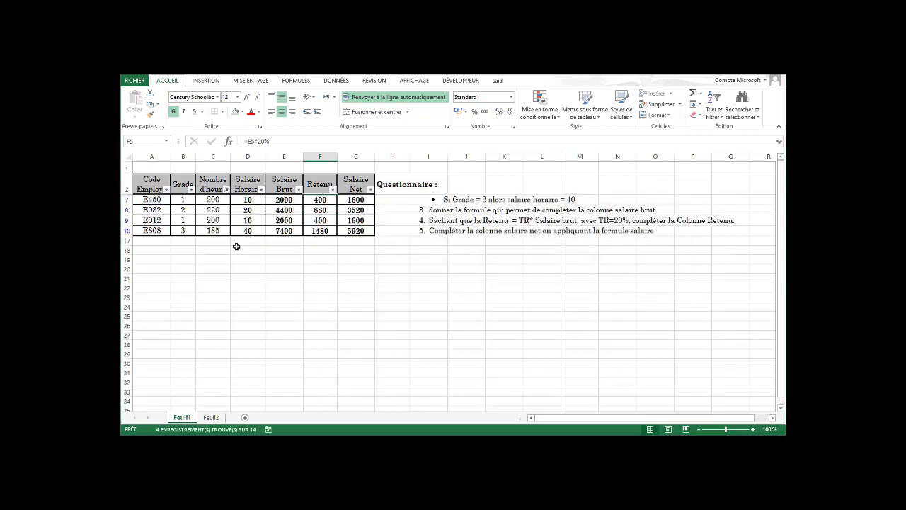
Step: Add a number filter on the Grade column to keep only employees whose grade equals 3
left_click(191, 190)
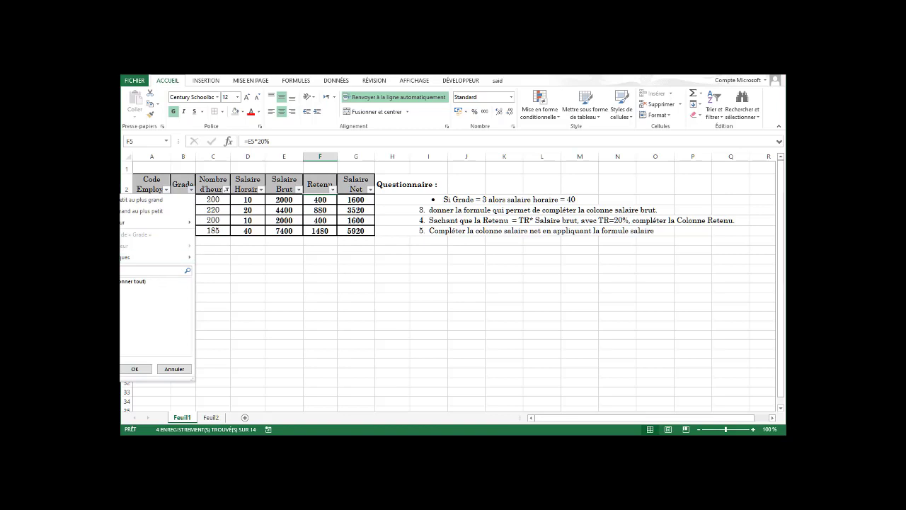
left_click(123, 282)
left_click(113, 291)
mouse_move(192, 260)
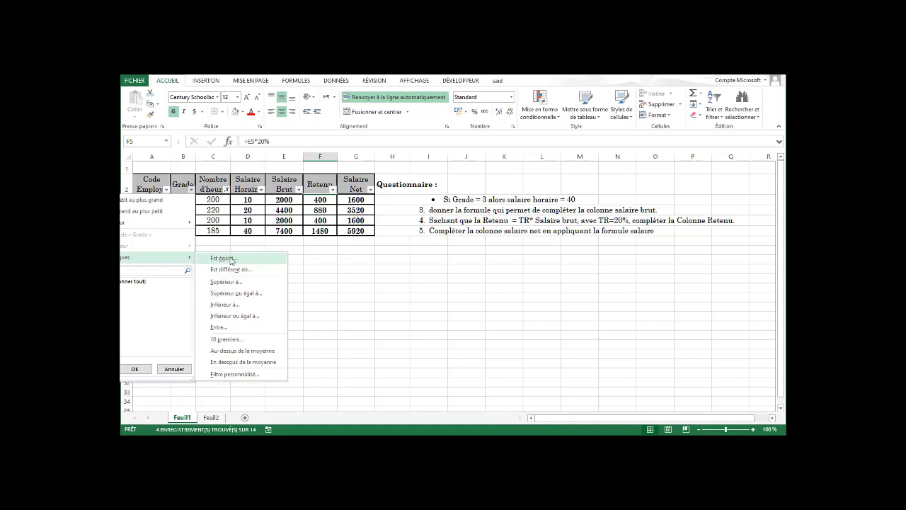
left_click(222, 258)
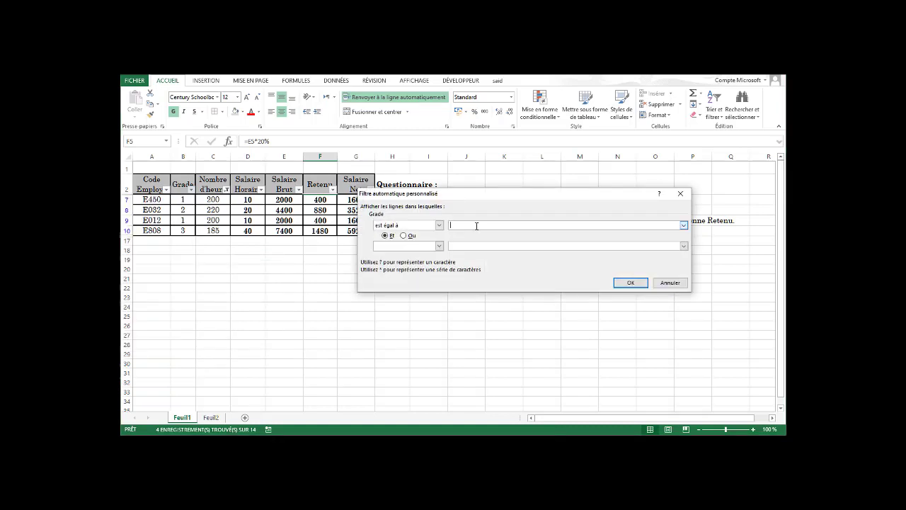
left_click(630, 282)
Step: Copy the table filtered by hours and grade with its headers and paste it at A24 of Feuil2
left_click_drag(147, 182, 360, 200)
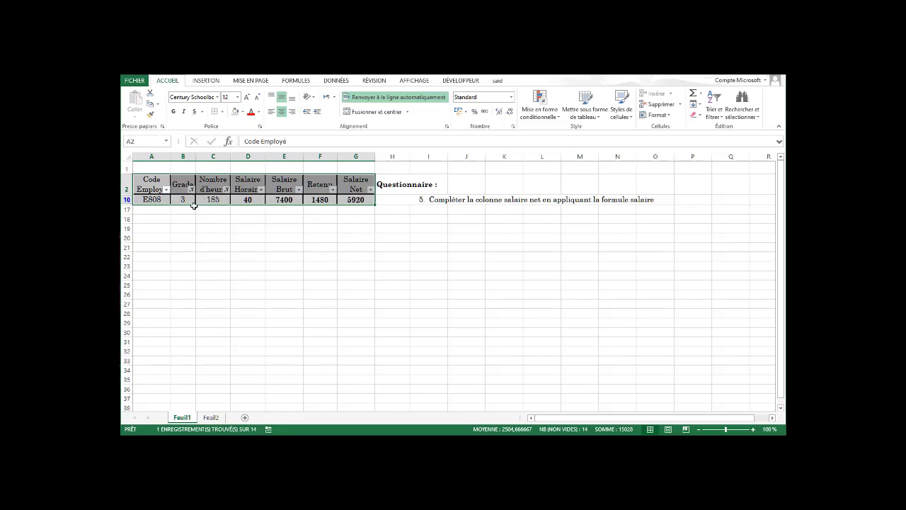
key("ctrl+c")
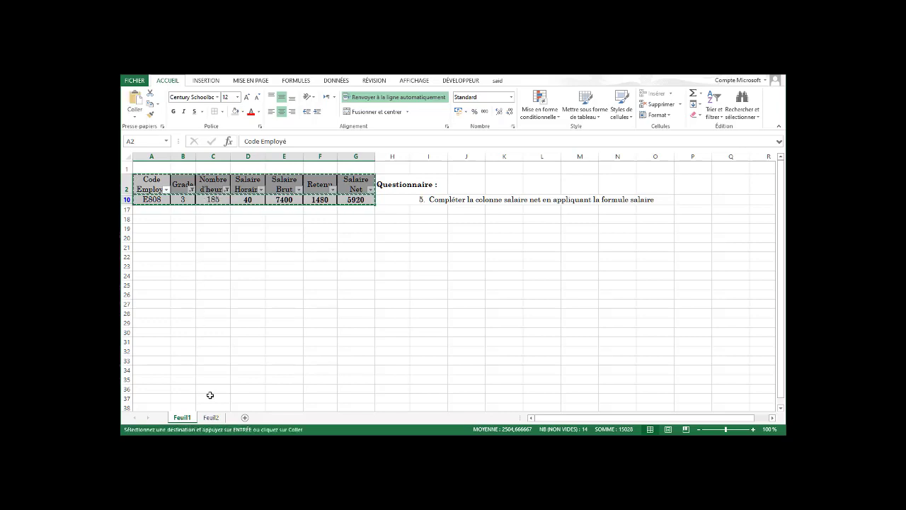
left_click(211, 417)
scroll(200, 349, "down", 3)
left_click(151, 329)
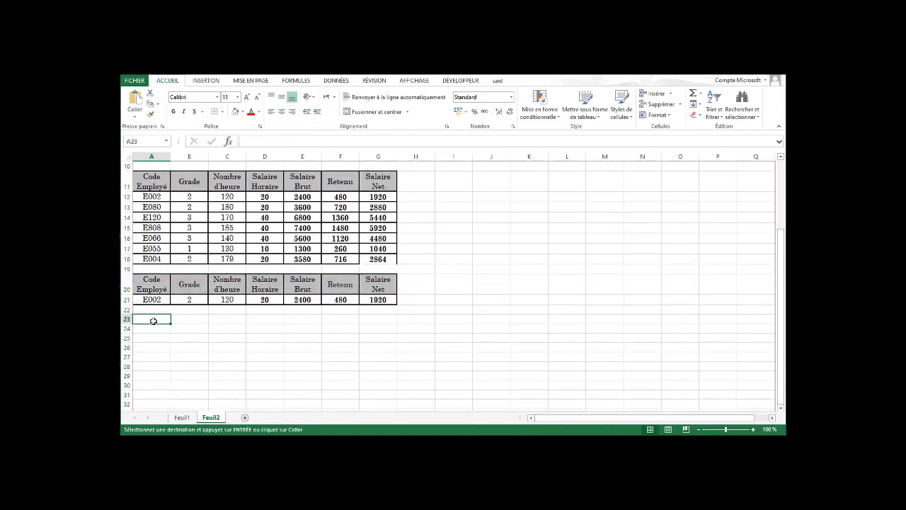
key("ctrl+v")
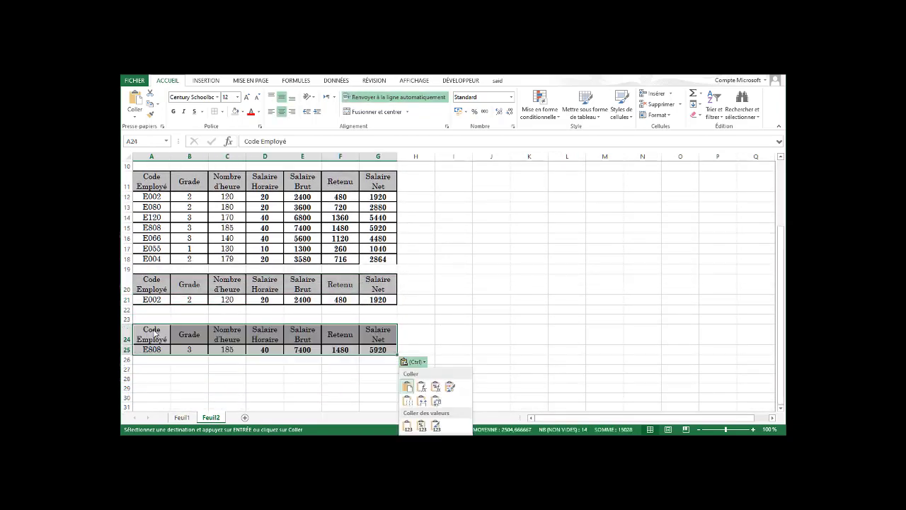
scroll(304, 312, "up", 3)
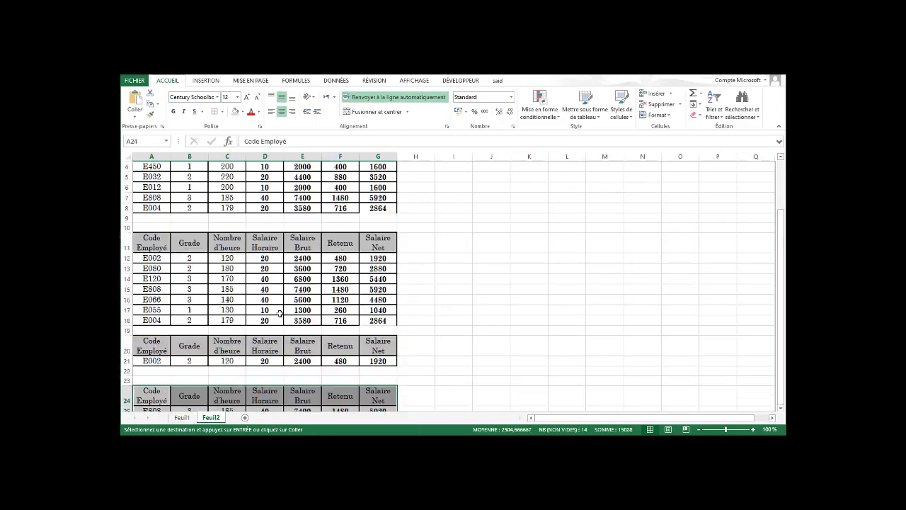
left_click(423, 211)
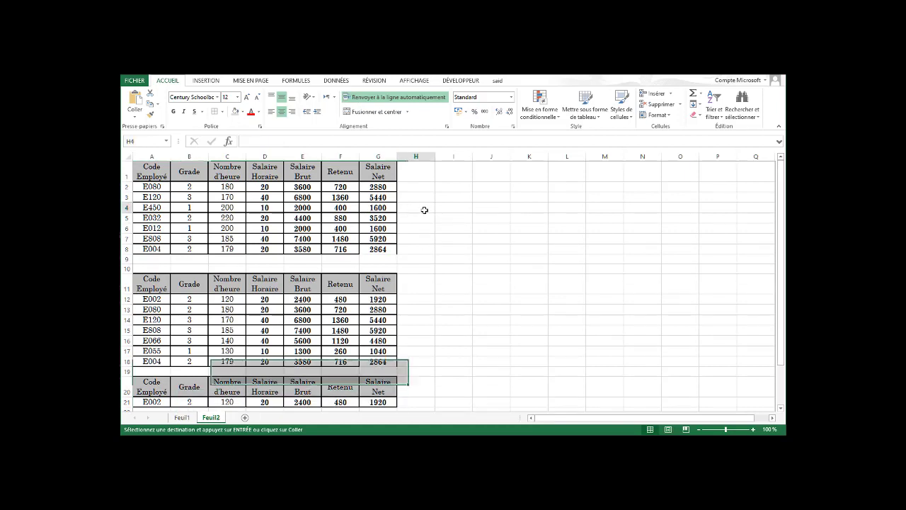
left_click(458, 207)
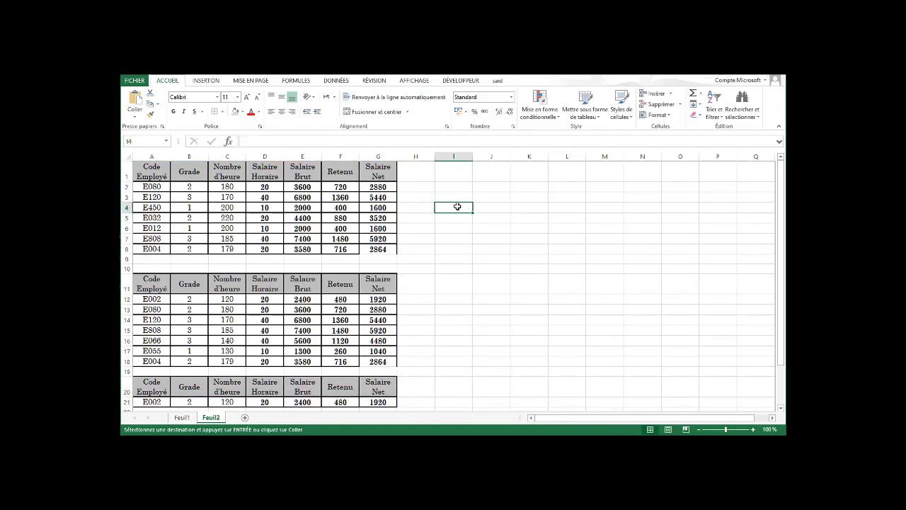
Step: Return to Feuil1 and restore all employees by selecting every value in the Nombre d'heure and Grade filters
left_click(183, 417)
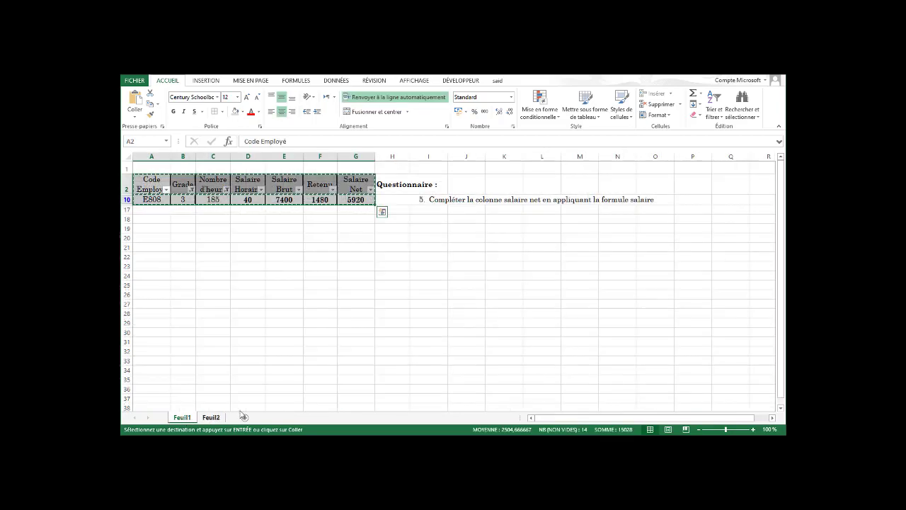
left_click(226, 189)
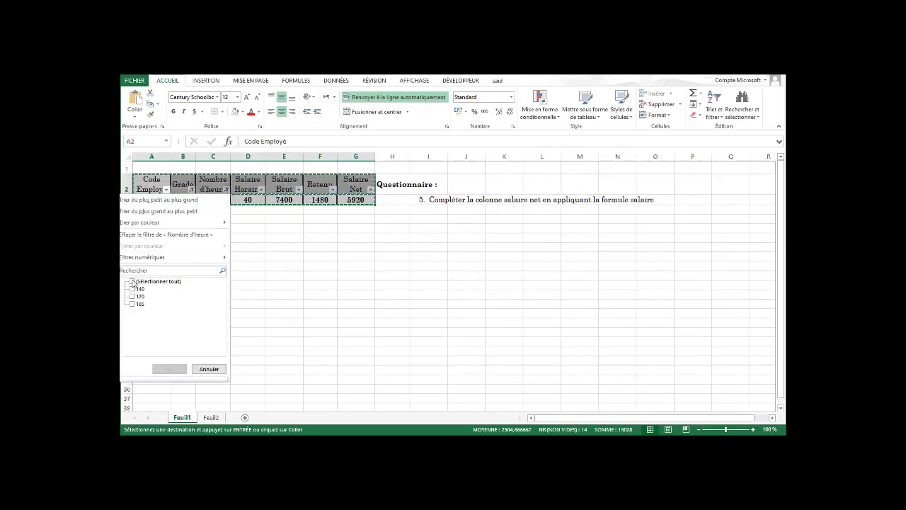
left_click(132, 281)
left_click(169, 369)
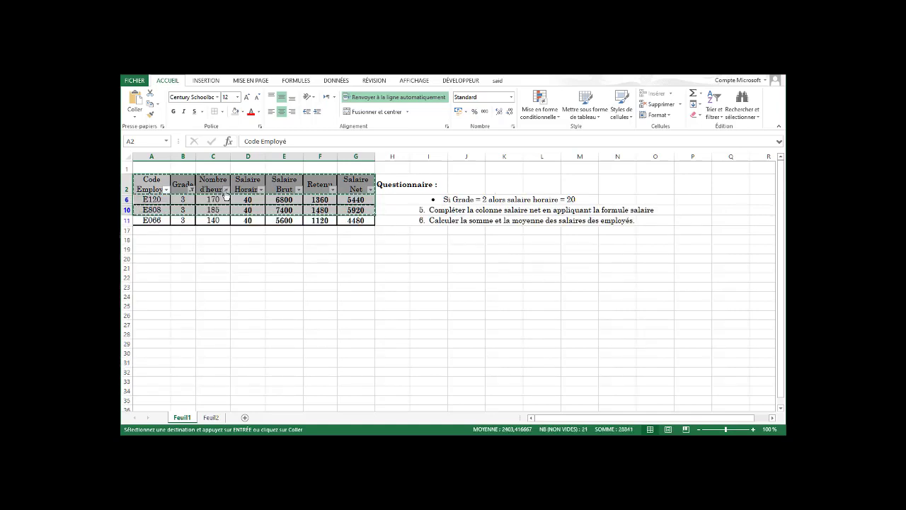
left_click(191, 189)
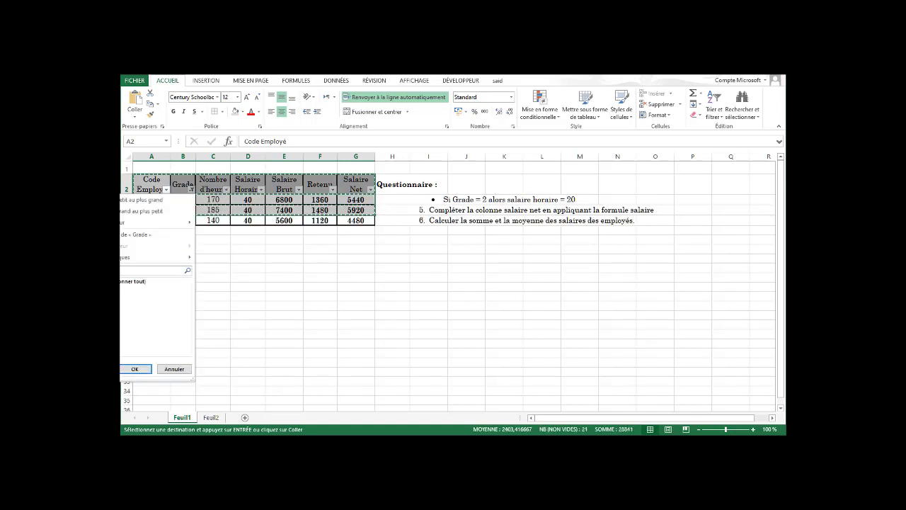
left_click(134, 369)
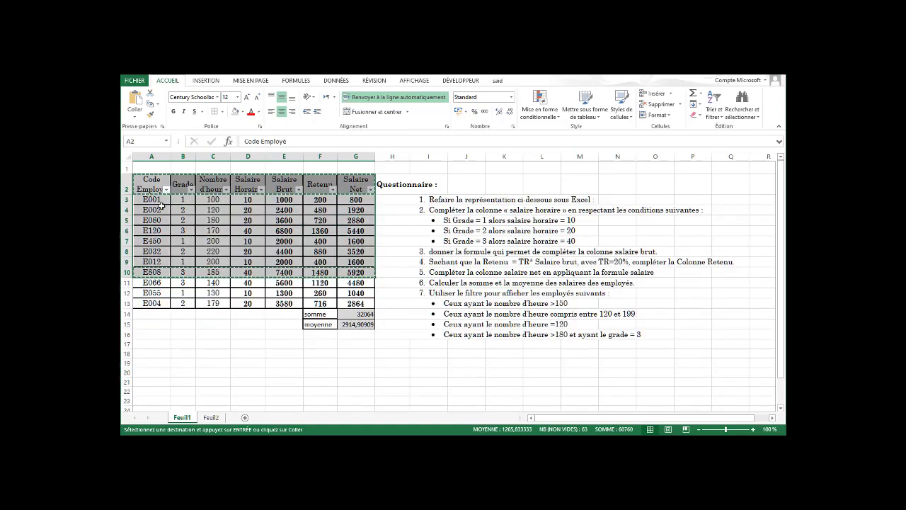
left_click(226, 231)
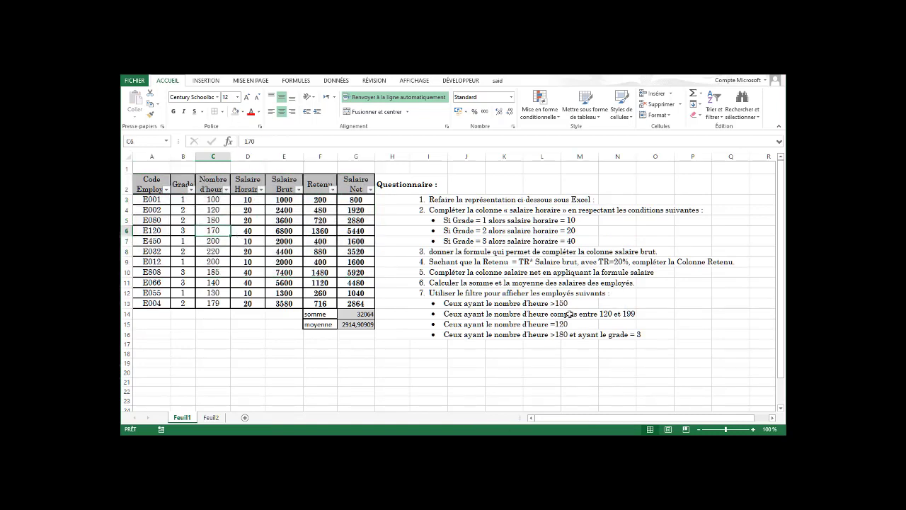
Step: Copy the four filter conditions of question 7 from H13:H16 and paste them at I4 of Feuil2
left_click_drag(453, 304, 464, 345)
left_click(445, 304)
left_click(455, 306)
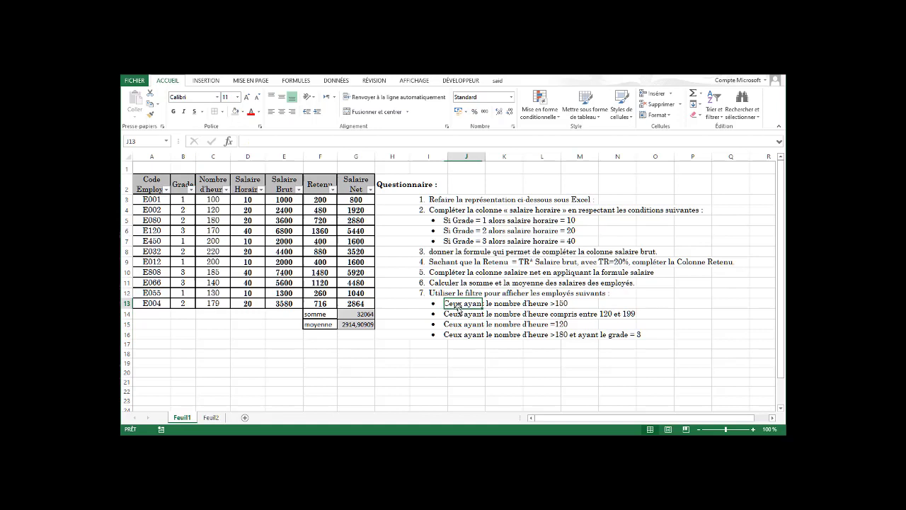
left_click(495, 304)
left_click(417, 303)
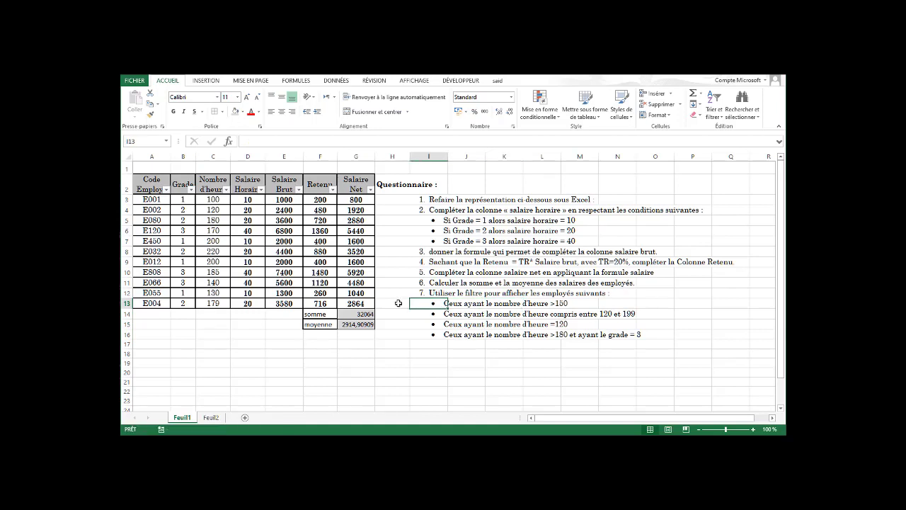
left_click(394, 303)
left_click_drag(392, 309, 393, 334)
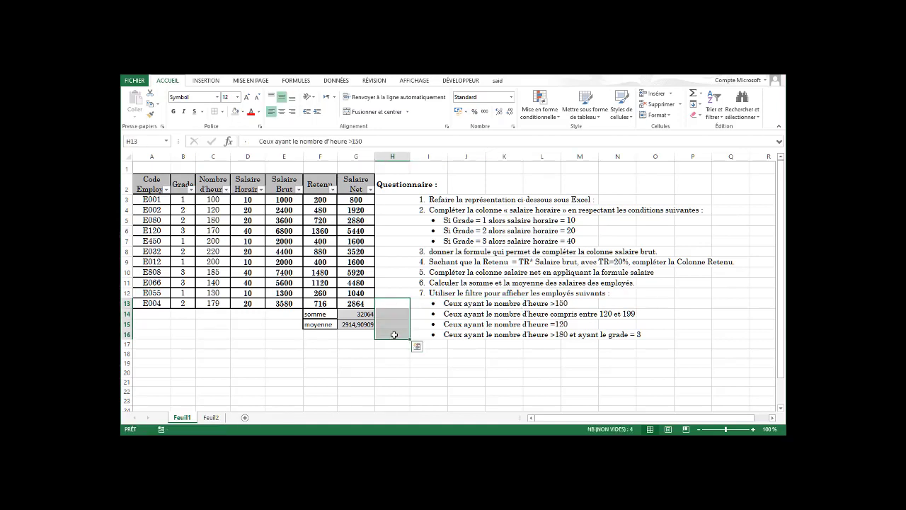
key("ctrl+c")
left_click(211, 417)
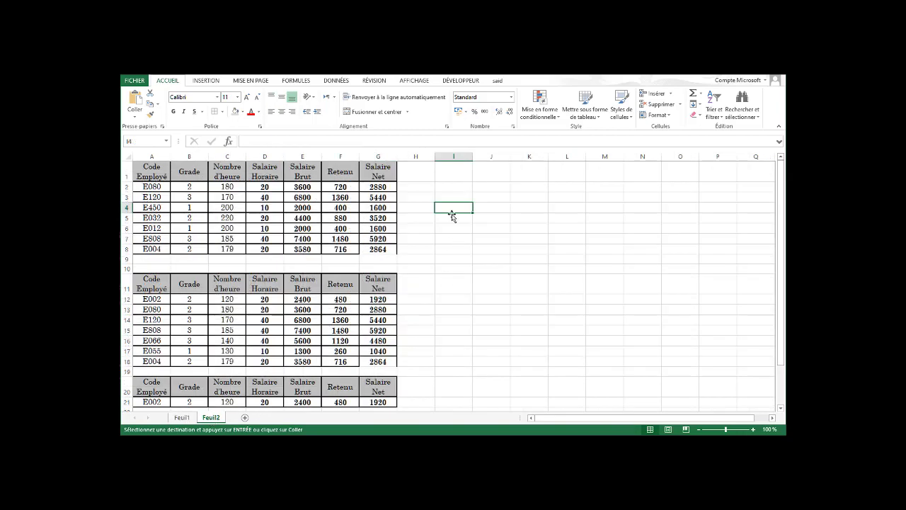
key("ctrl+v")
left_click(513, 211)
Step: Move the condition "compris entre 120 et 199" to I14 and the condition "=120" to I20, beside their result tables
left_click(456, 217)
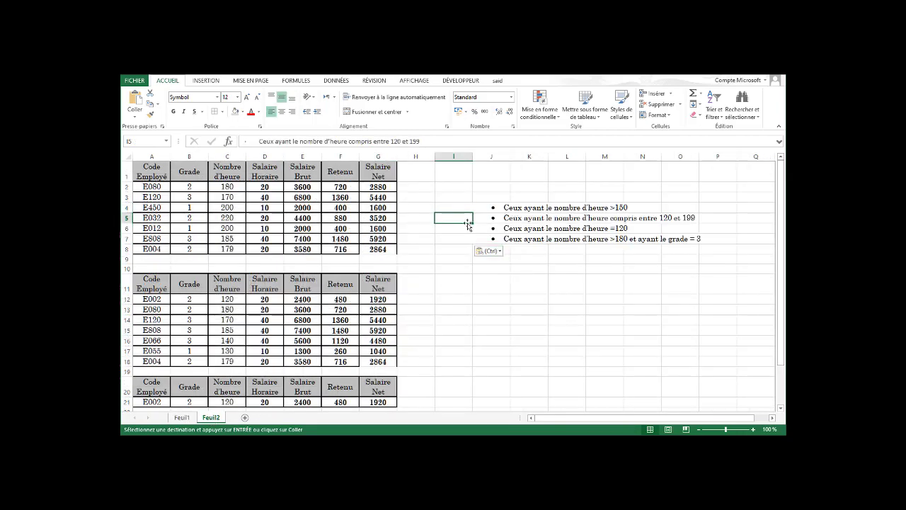
left_click_drag(455, 224, 454, 321)
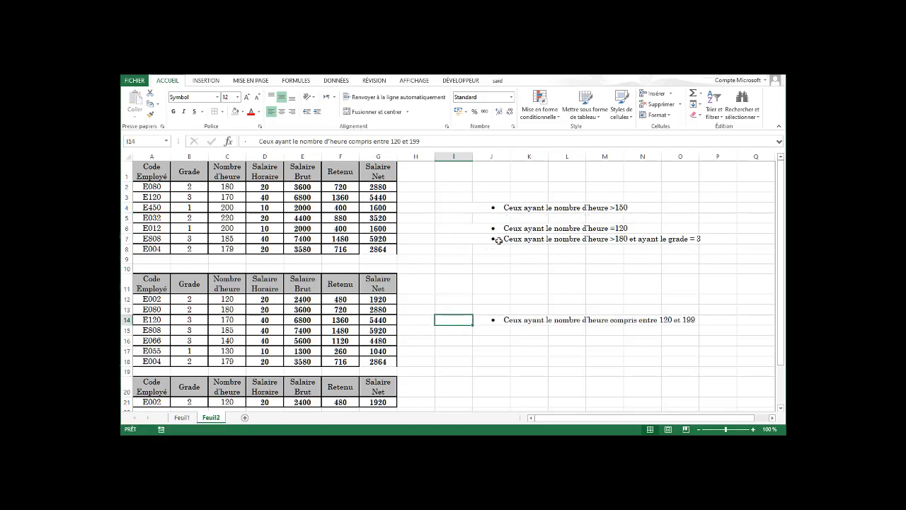
left_click(461, 232)
left_click_drag(457, 234, 460, 388)
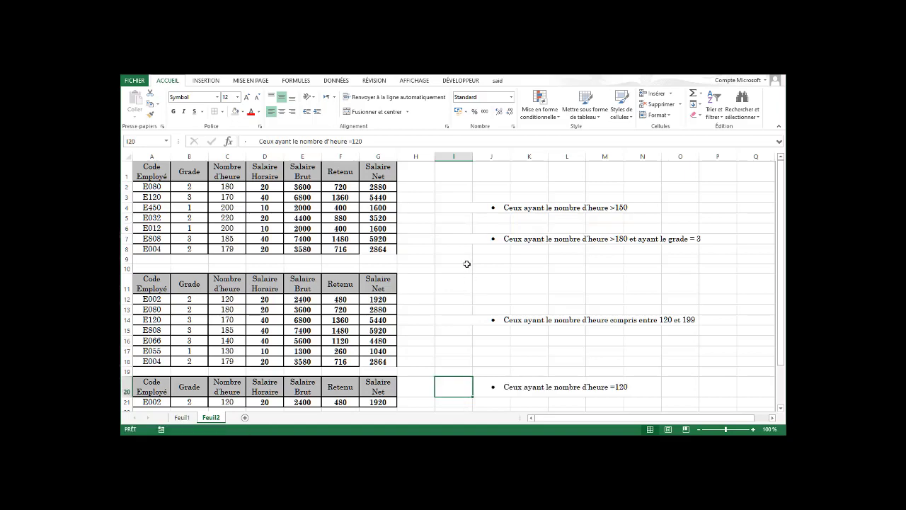
Step: Move the condition ">180 et ayant le grade = 3" to I25 beside the last result table and return to Feuil1
scroll(479, 195, "down", 2)
left_click(457, 168)
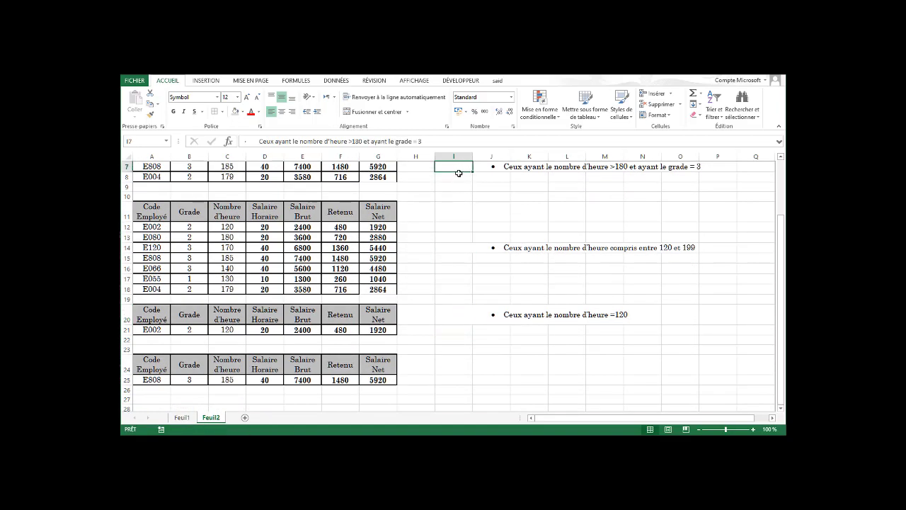
left_click_drag(461, 172, 466, 382)
scroll(501, 352, "up", 2)
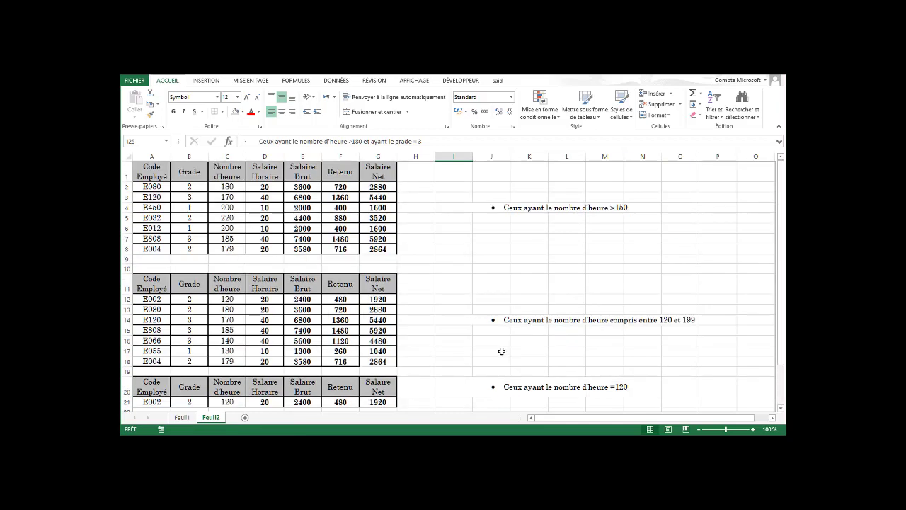
scroll(502, 351, "down", 2)
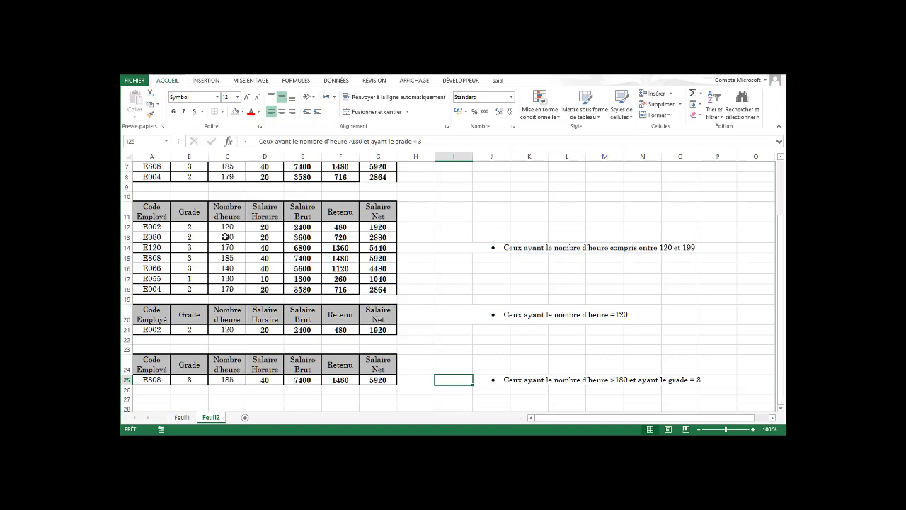
left_click(183, 418)
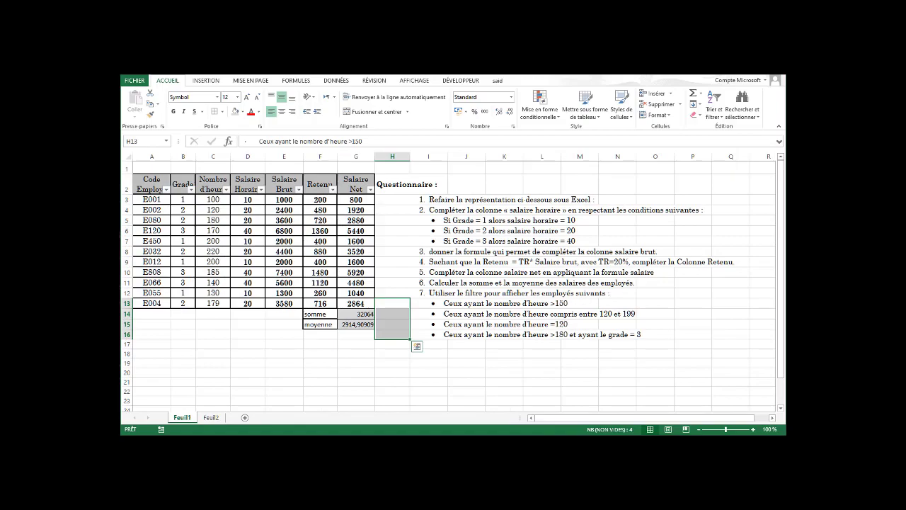